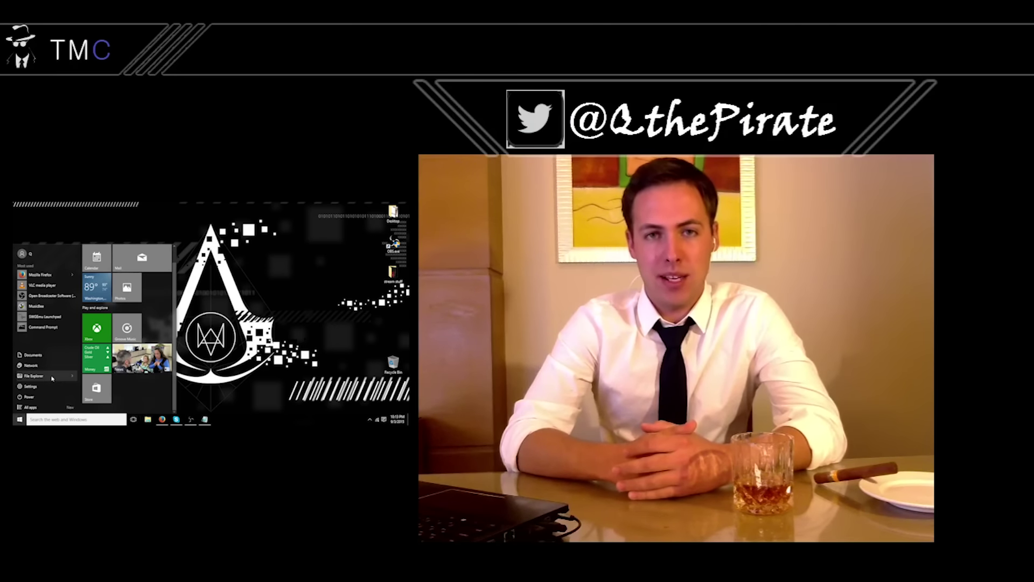
# Browse the Desktop, Documents and This PC locations in File Explorer, then close it.
pyautogui.click(52, 377)
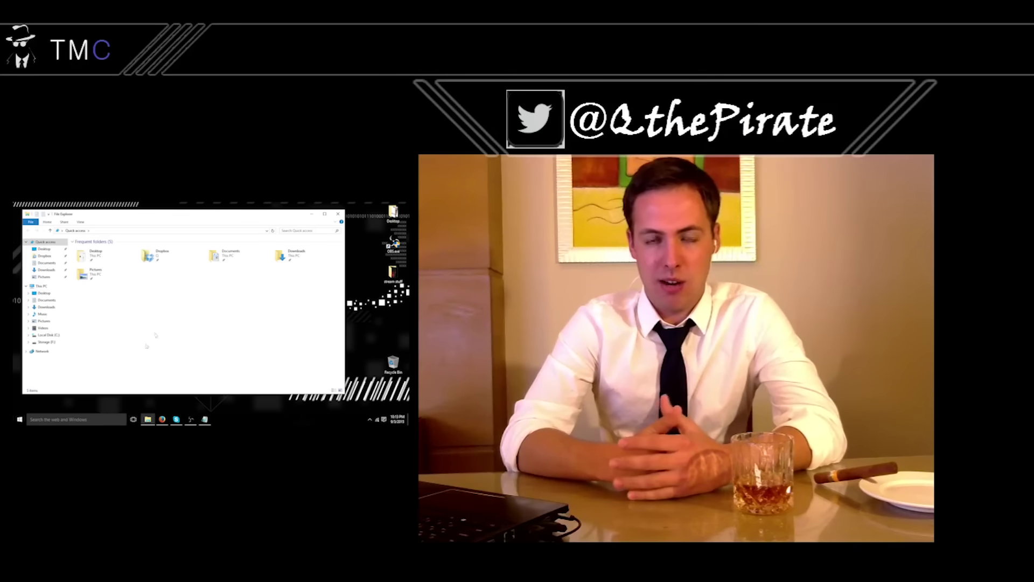
pyautogui.click(45, 249)
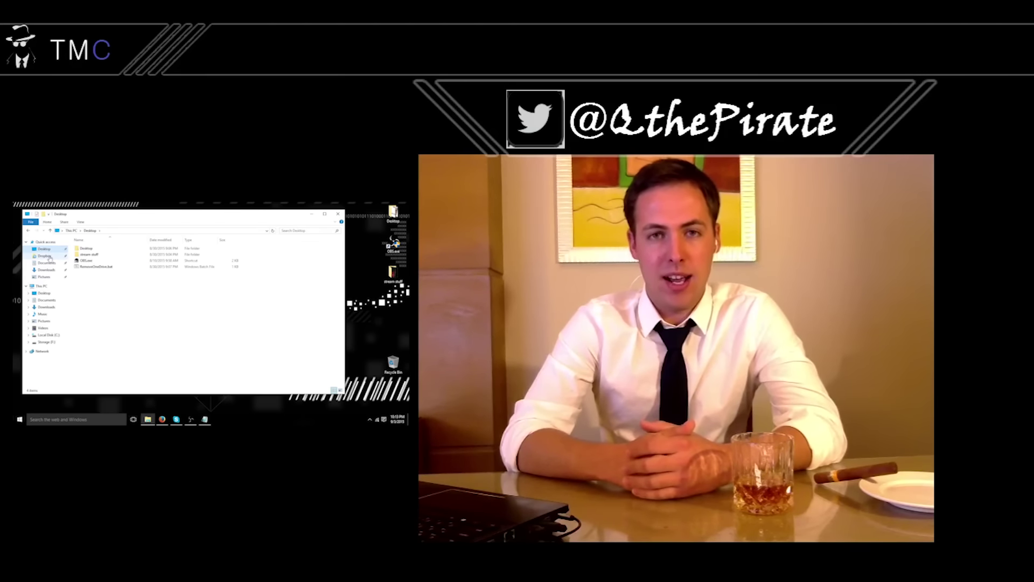
pyautogui.click(49, 263)
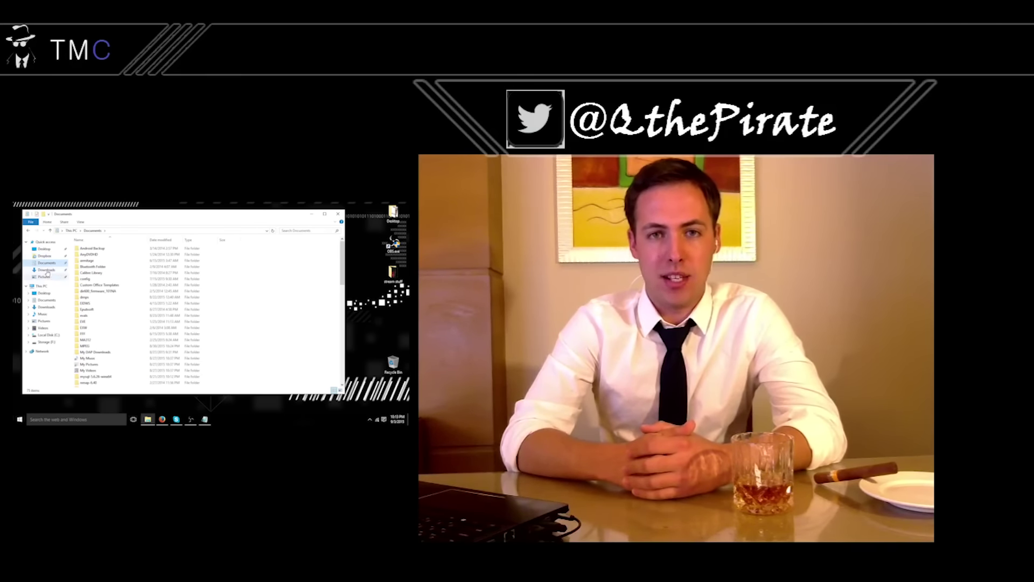
pyautogui.click(44, 249)
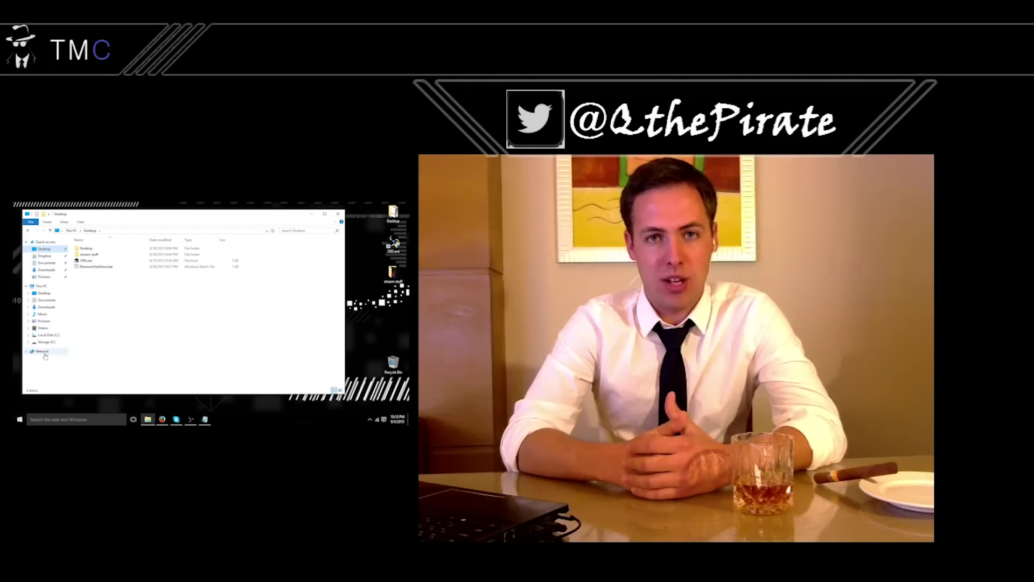
pyautogui.click(41, 286)
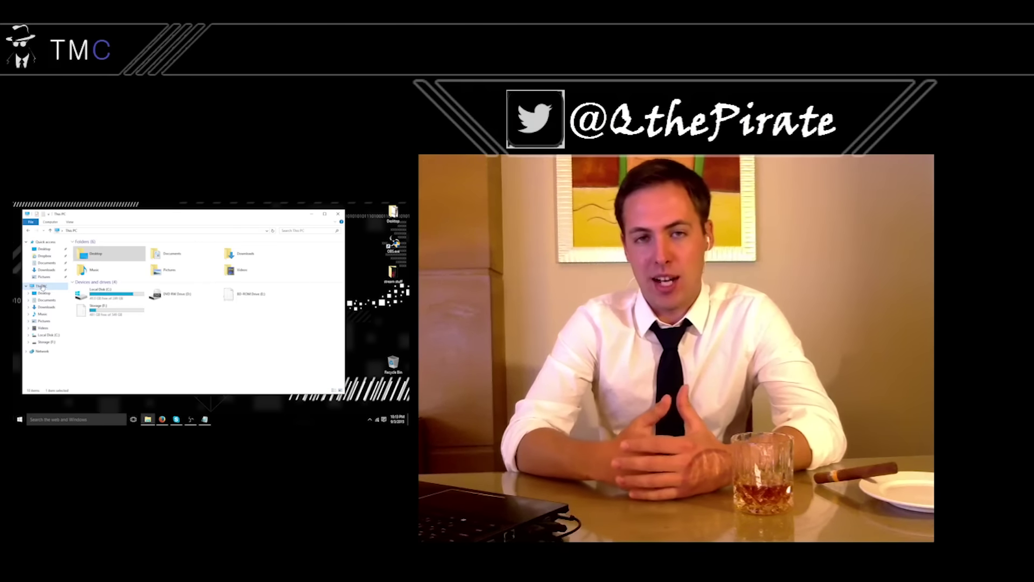
pyautogui.click(339, 215)
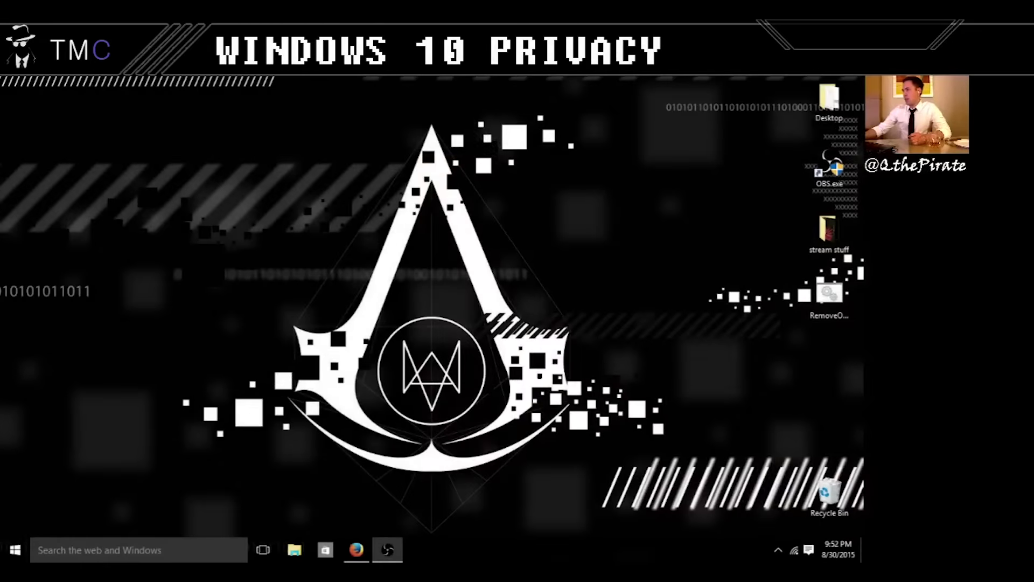
# Open Windows Settings at the System section.
pyautogui.click(14, 549)
pyautogui.click(83, 478)
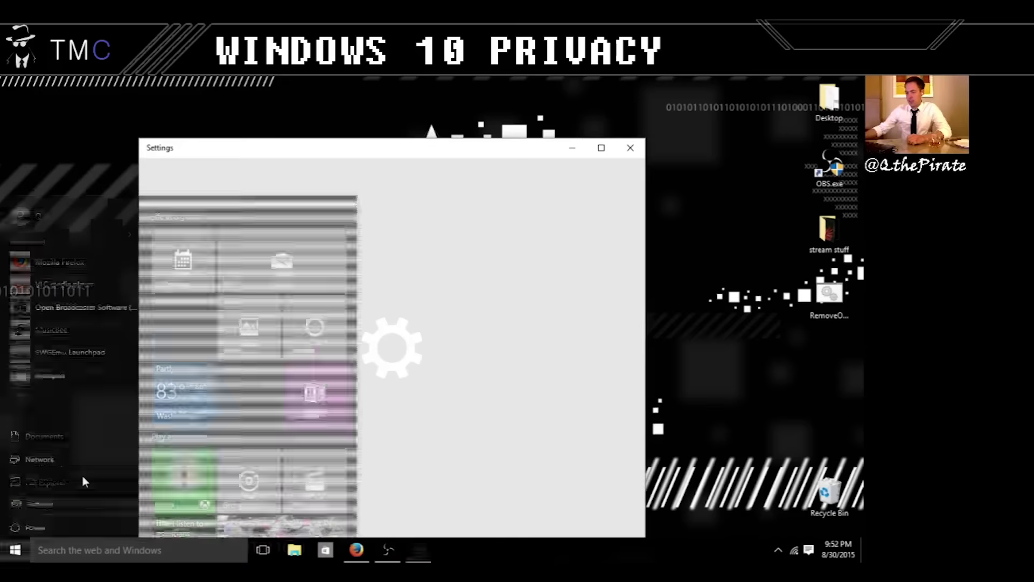
pyautogui.click(240, 267)
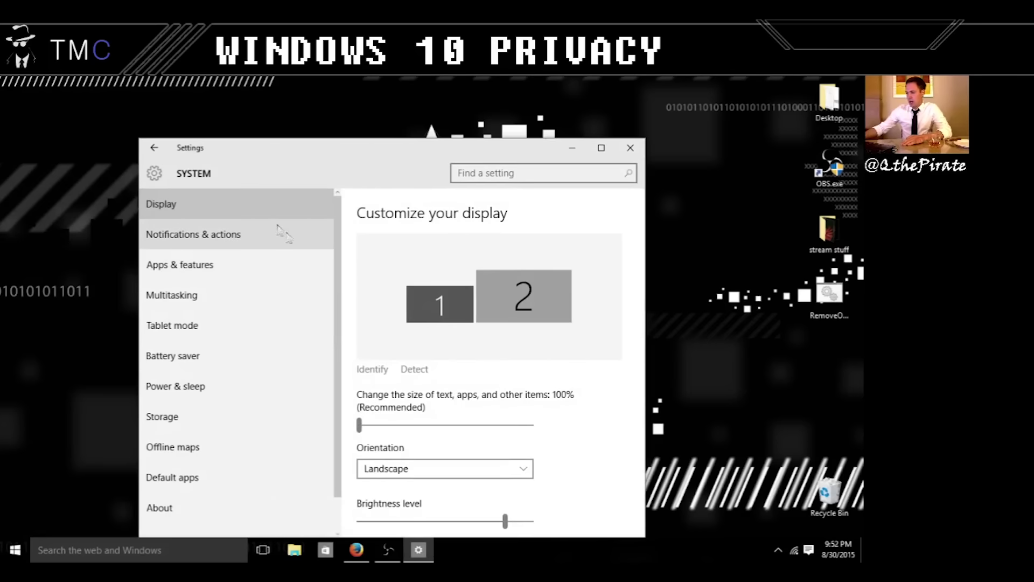
# Step through Notifications, Apps, Multitasking, Tablet mode, Battery saver and Power & sleep to Storage.
pyautogui.click(262, 242)
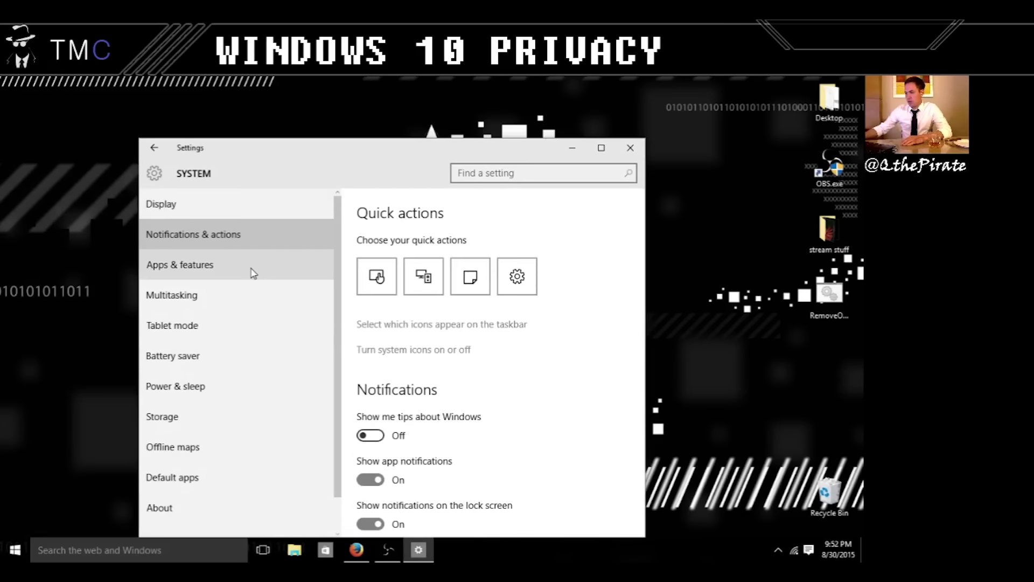
pyautogui.click(219, 269)
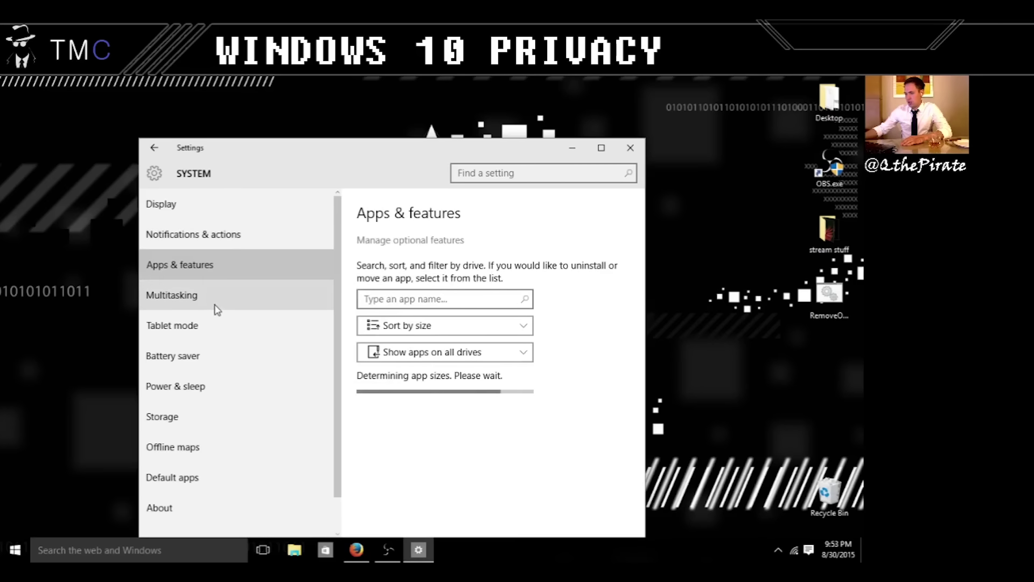
pyautogui.click(216, 309)
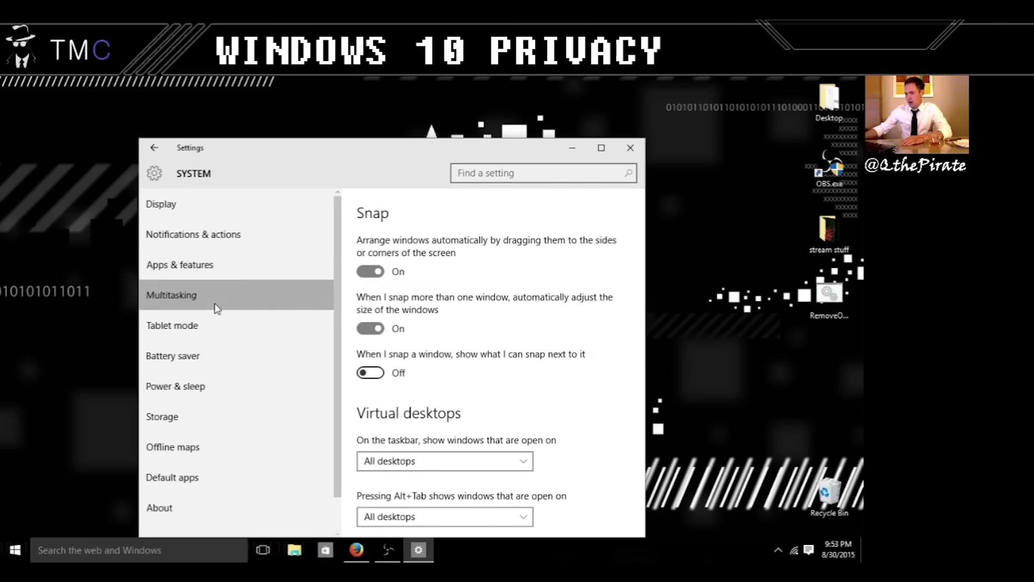
pyautogui.click(213, 338)
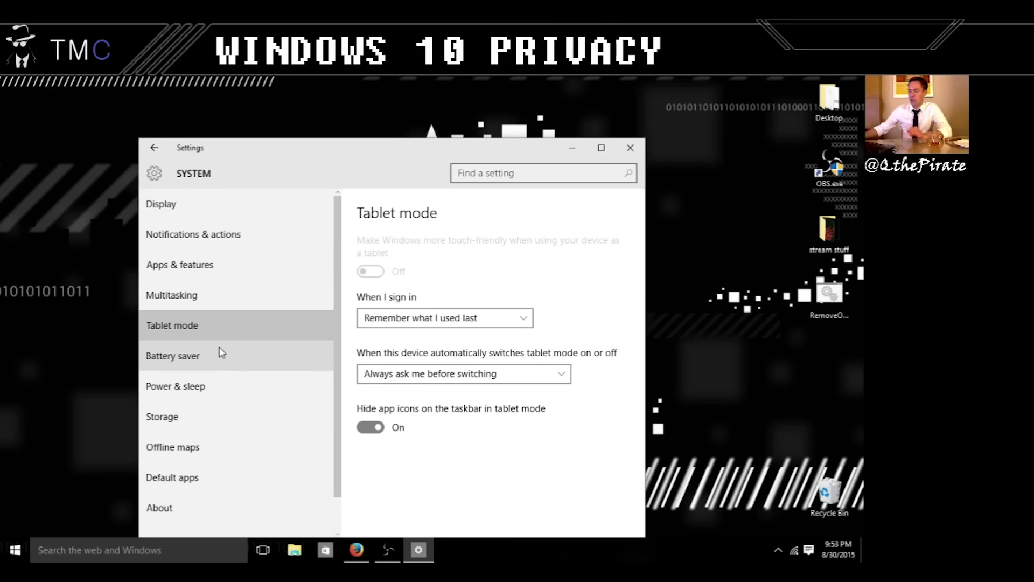
pyautogui.click(227, 356)
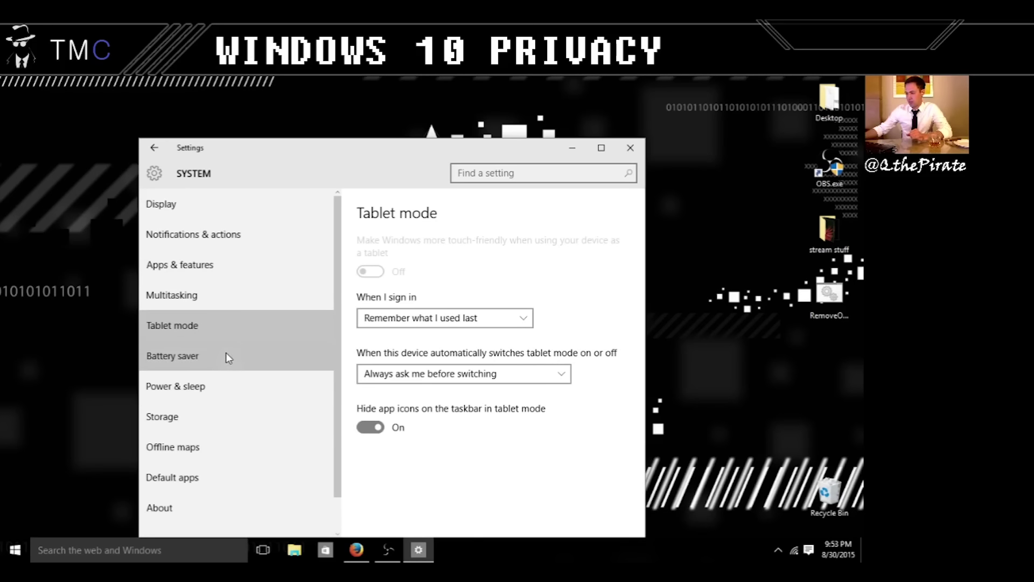
pyautogui.click(226, 386)
pyautogui.click(234, 426)
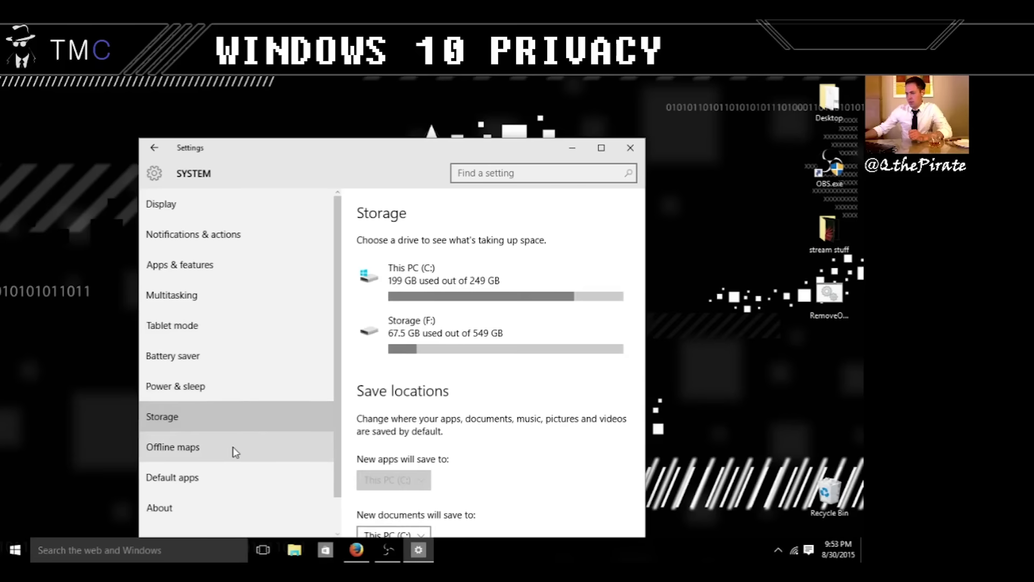
# Delete all downloaded maps from the Offline maps page.
pyautogui.click(233, 447)
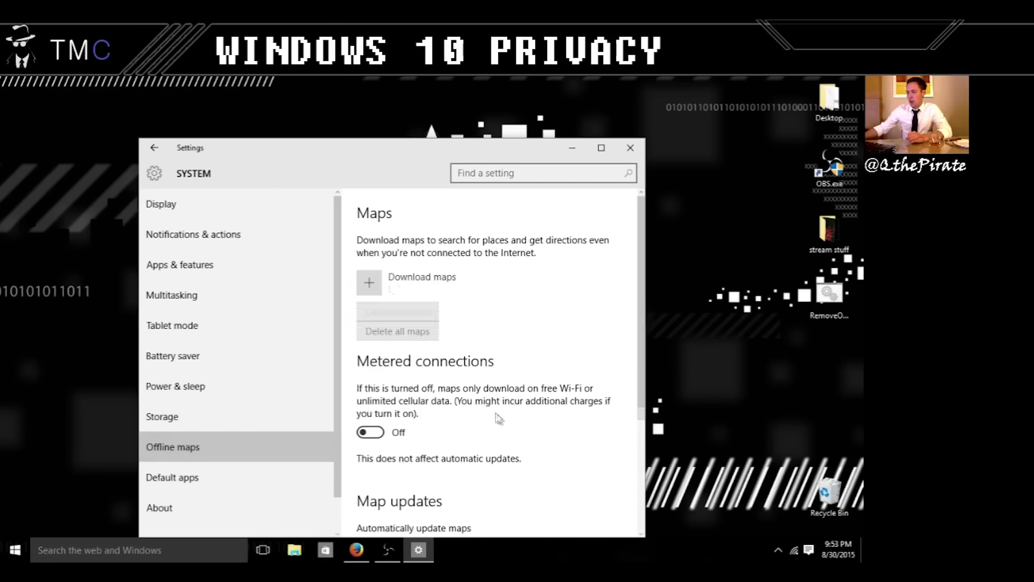
pyautogui.scroll(-2, 519, 338)
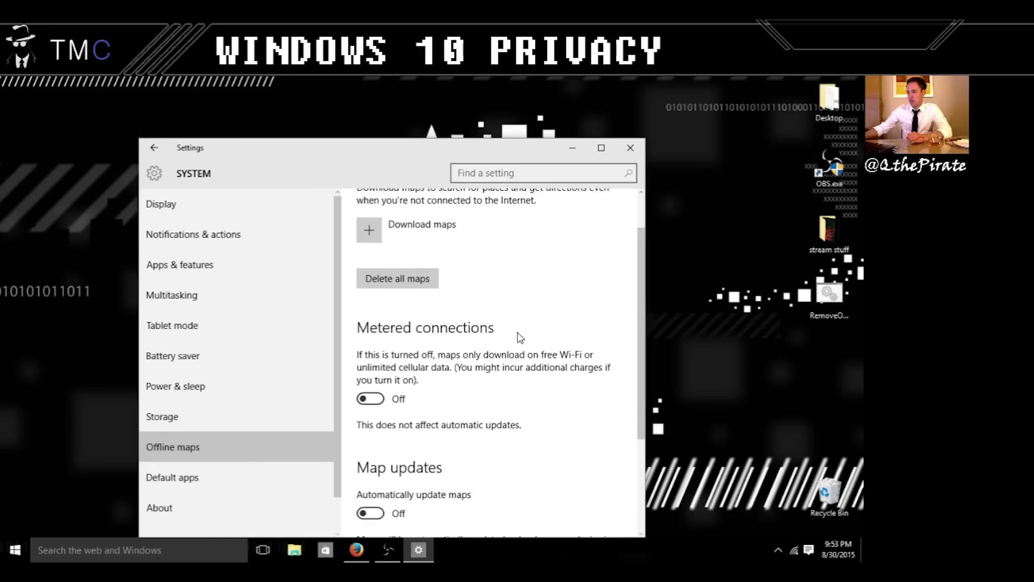
pyautogui.scroll(-2, 520, 337)
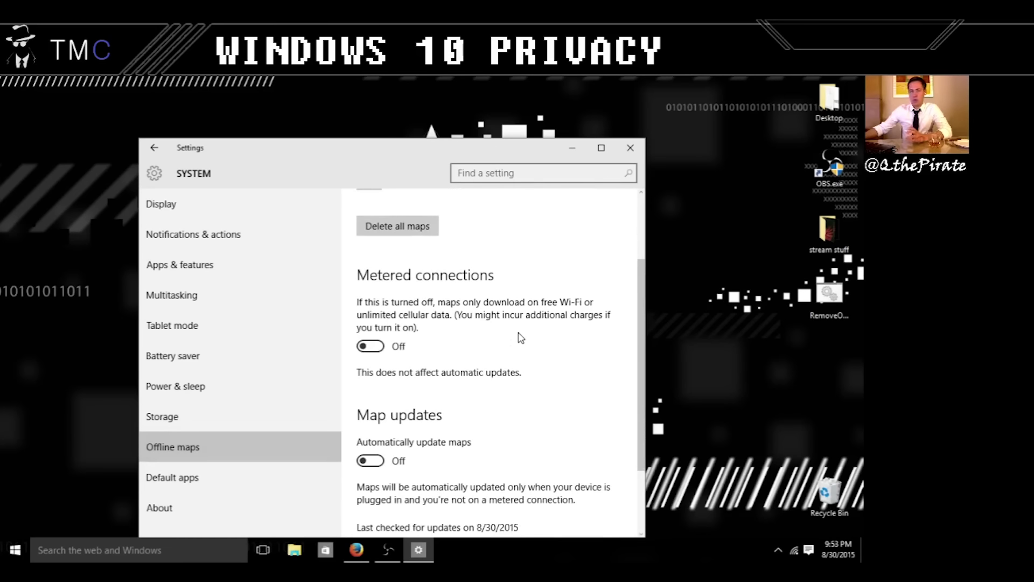
pyautogui.scroll(2, 520, 338)
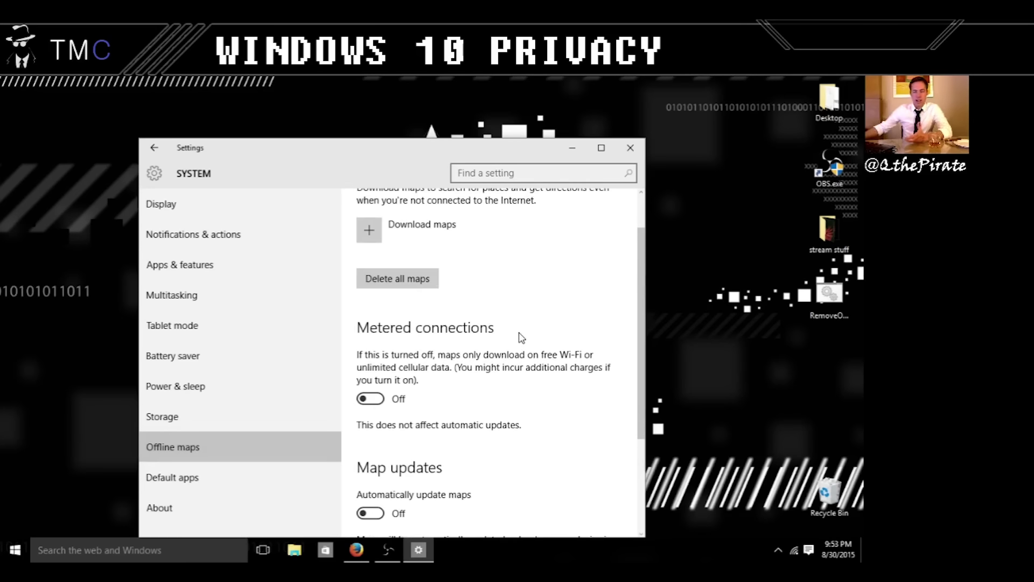
pyautogui.scroll(2, 526, 357)
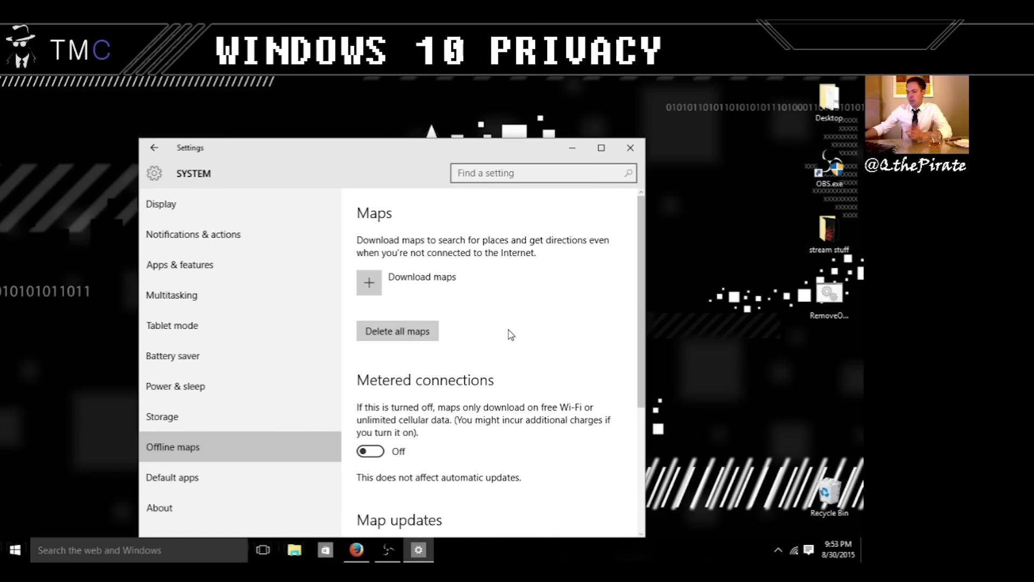
pyautogui.scroll(-5, 511, 335)
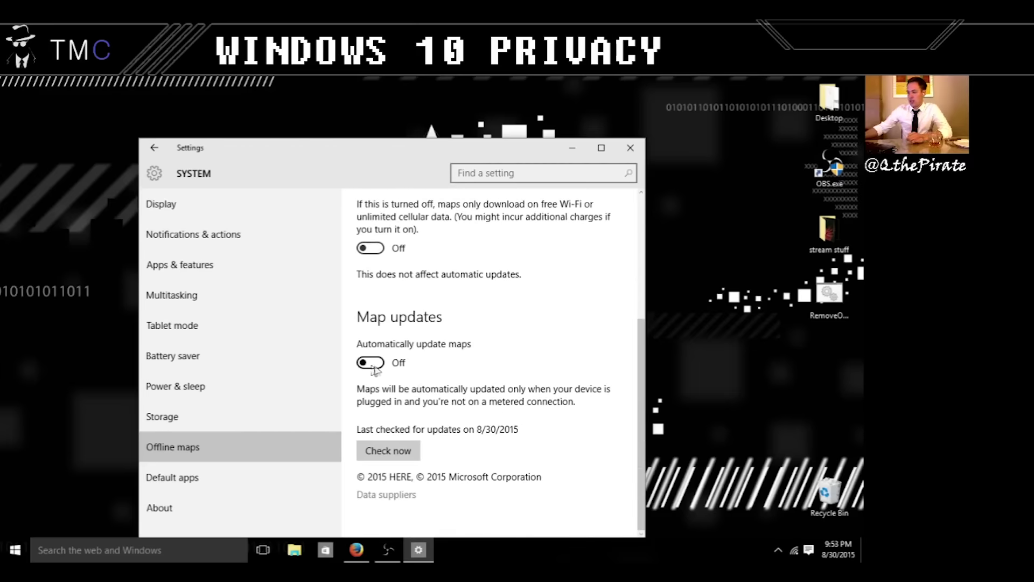
pyautogui.scroll(5, 528, 389)
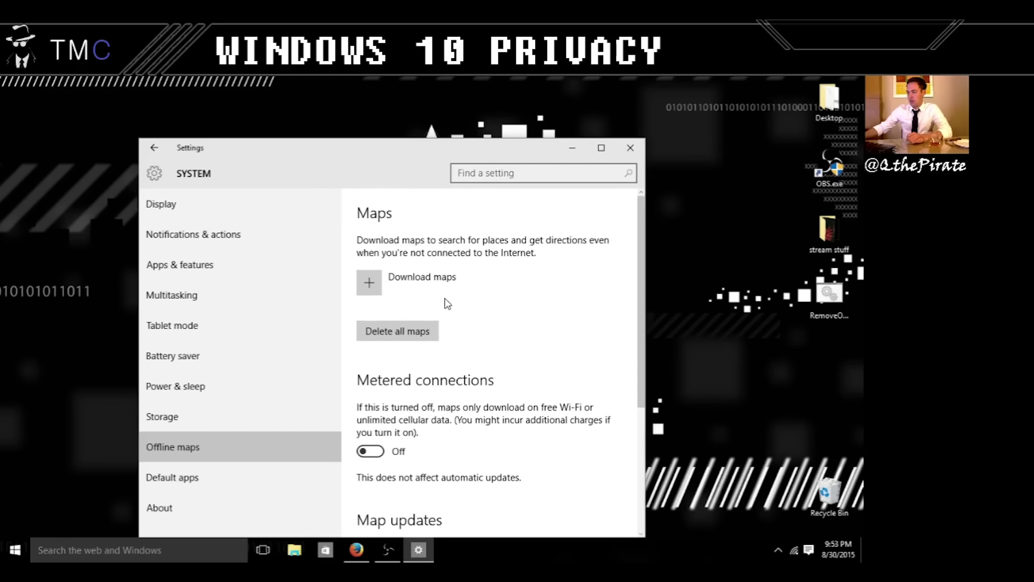
pyautogui.click(401, 334)
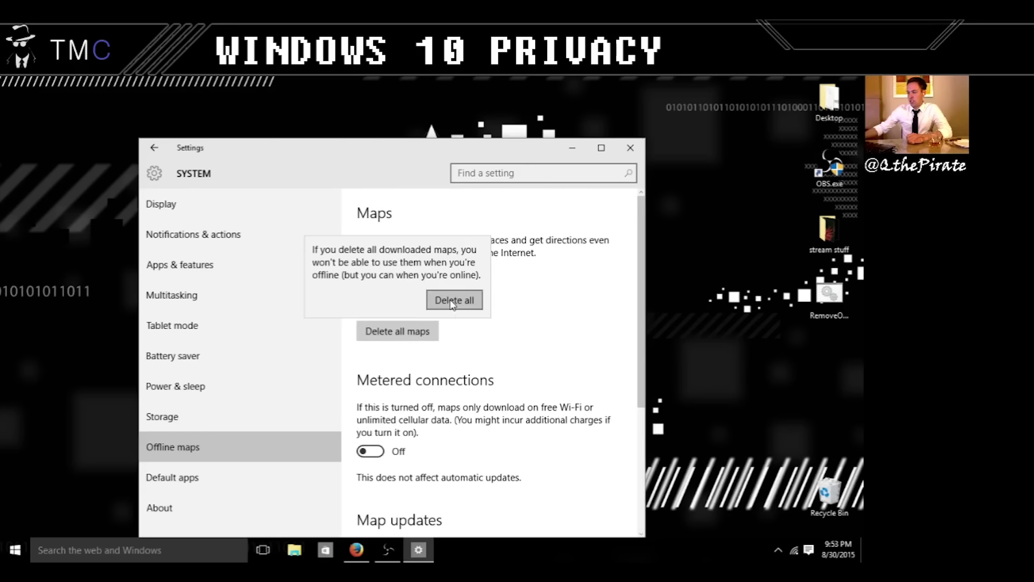
pyautogui.click(453, 304)
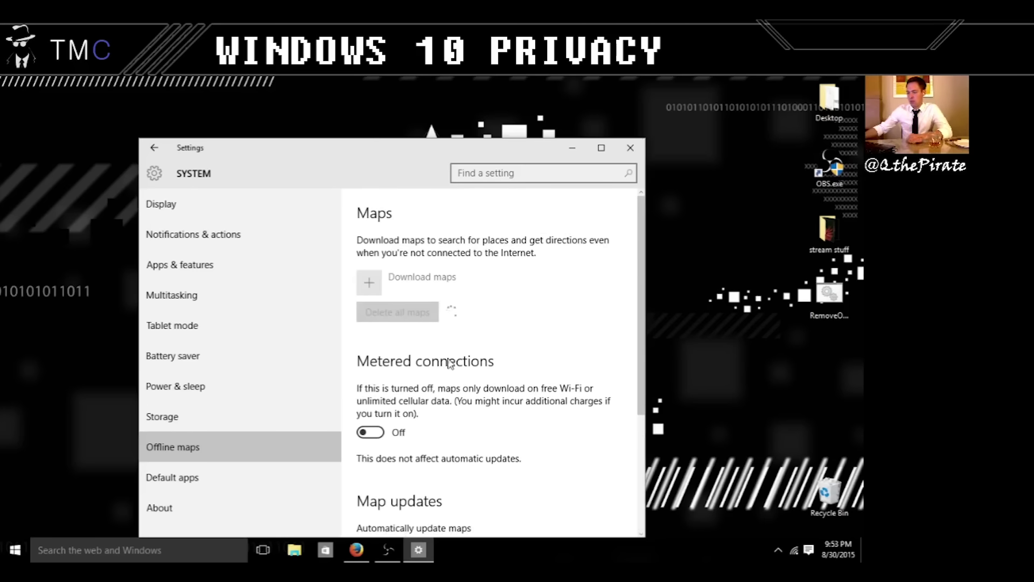
pyautogui.scroll(-3, 458, 361)
pyautogui.scroll(1, 517, 368)
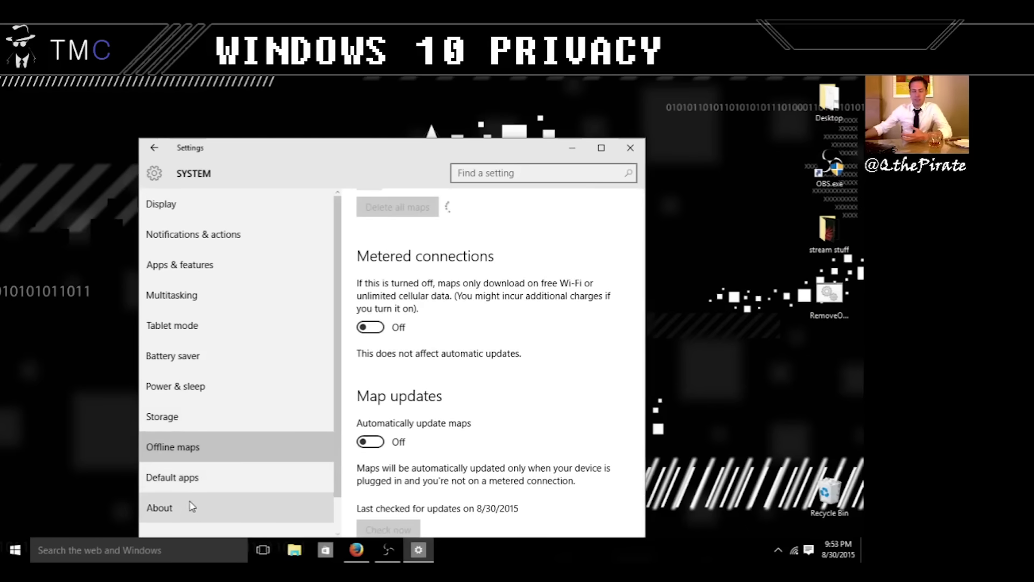
# View the Default apps and About pages, then return to Settings home.
pyautogui.click(208, 481)
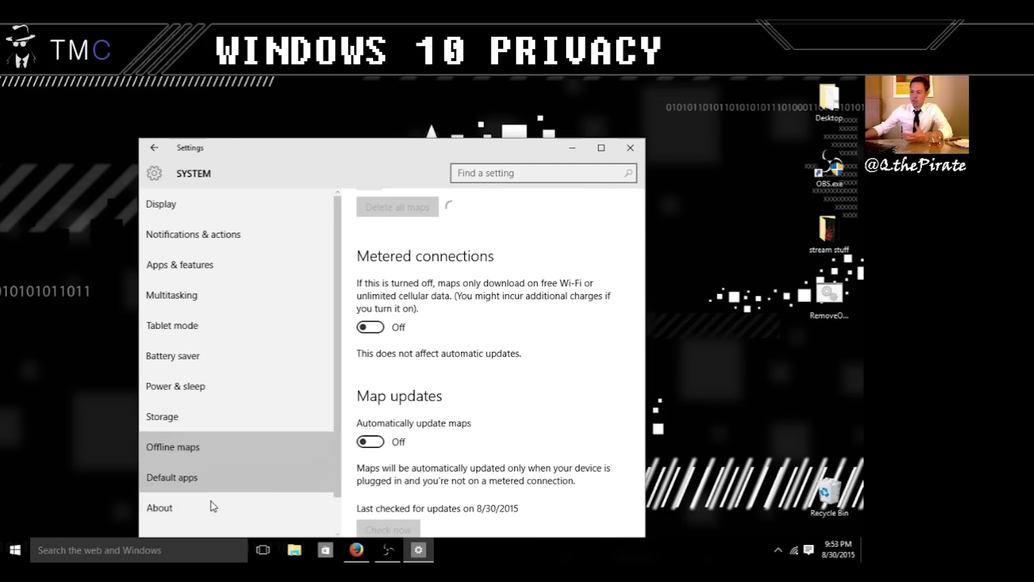
pyautogui.click(212, 513)
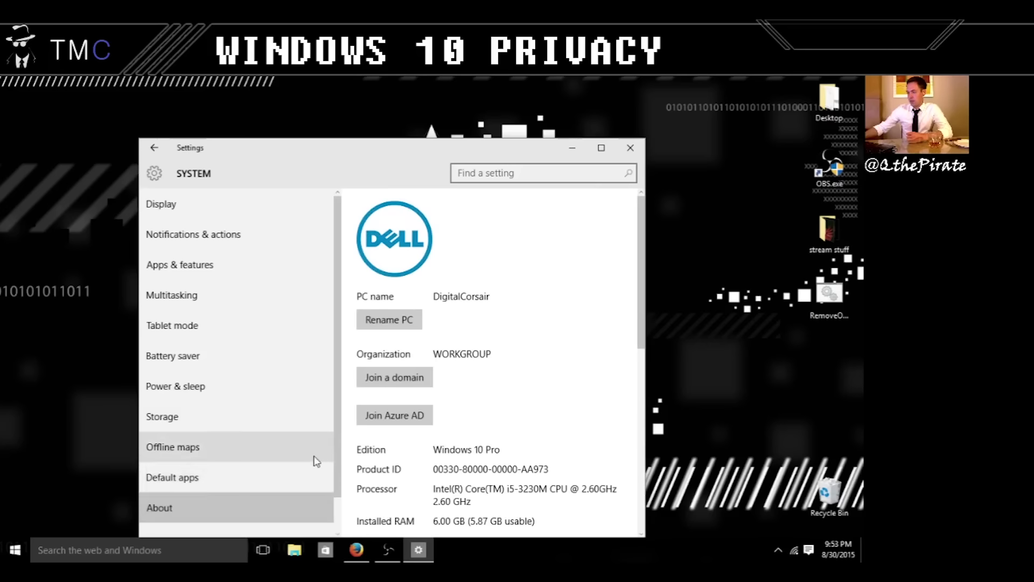
pyautogui.click(207, 216)
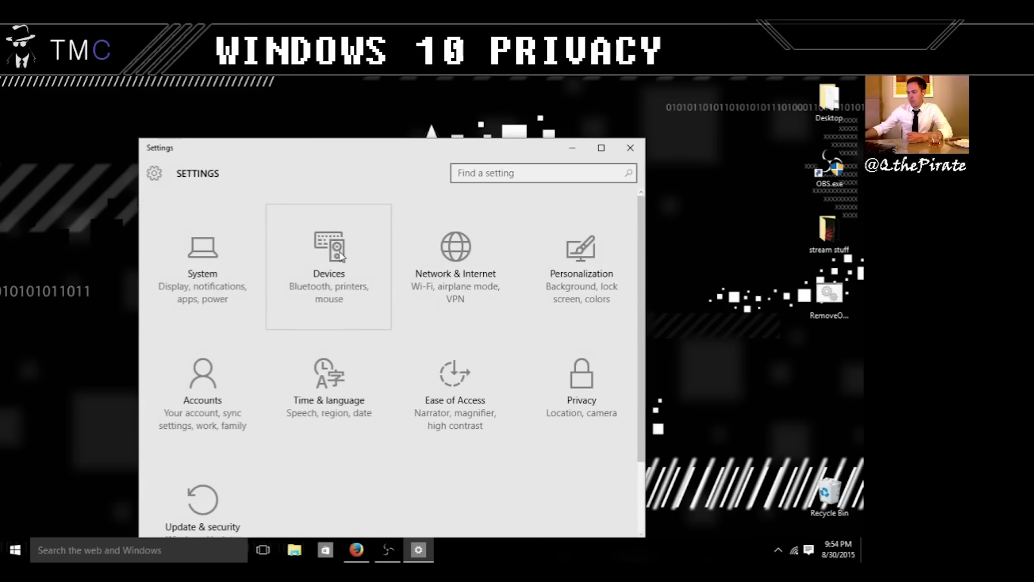
pyautogui.click(340, 257)
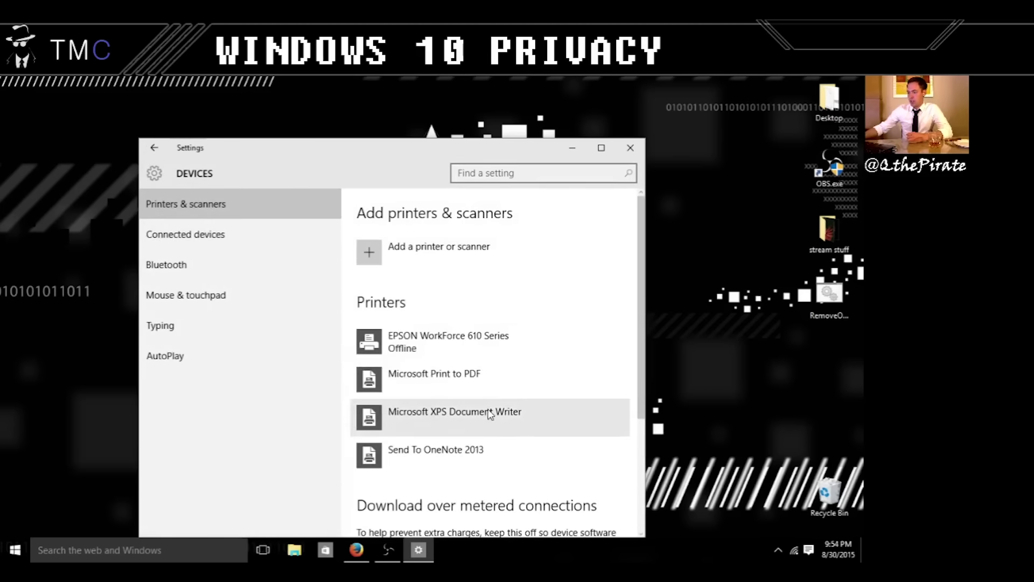
pyautogui.scroll(-3, 489, 414)
pyautogui.scroll(1, 458, 377)
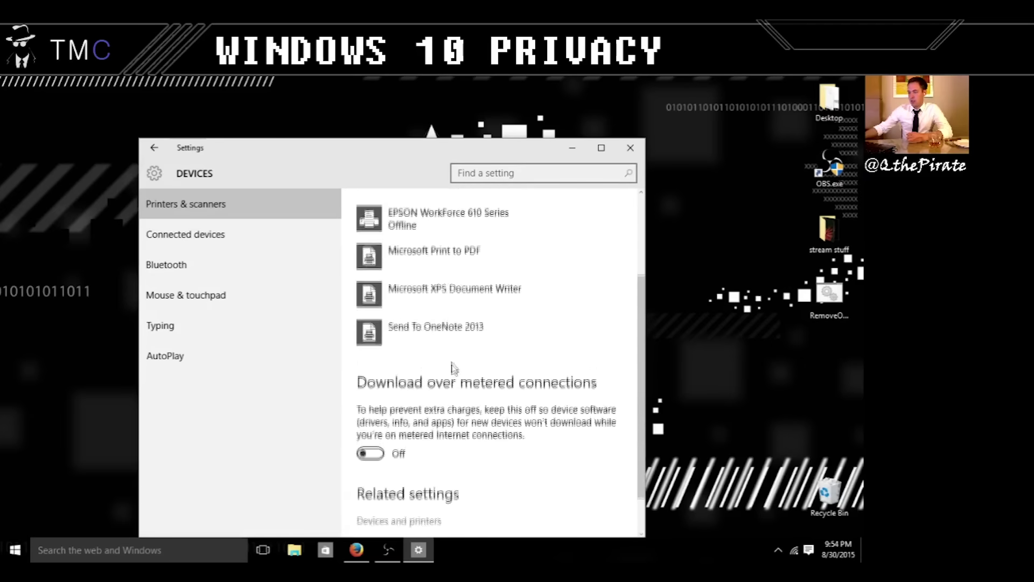
pyautogui.click(228, 233)
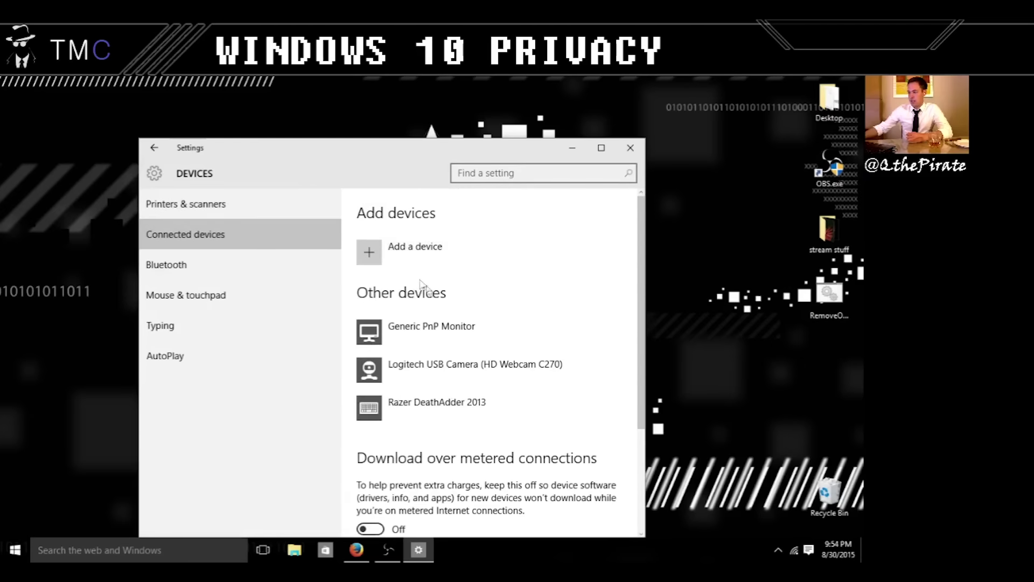
pyautogui.scroll(-3, 419, 280)
pyautogui.scroll(3, 432, 274)
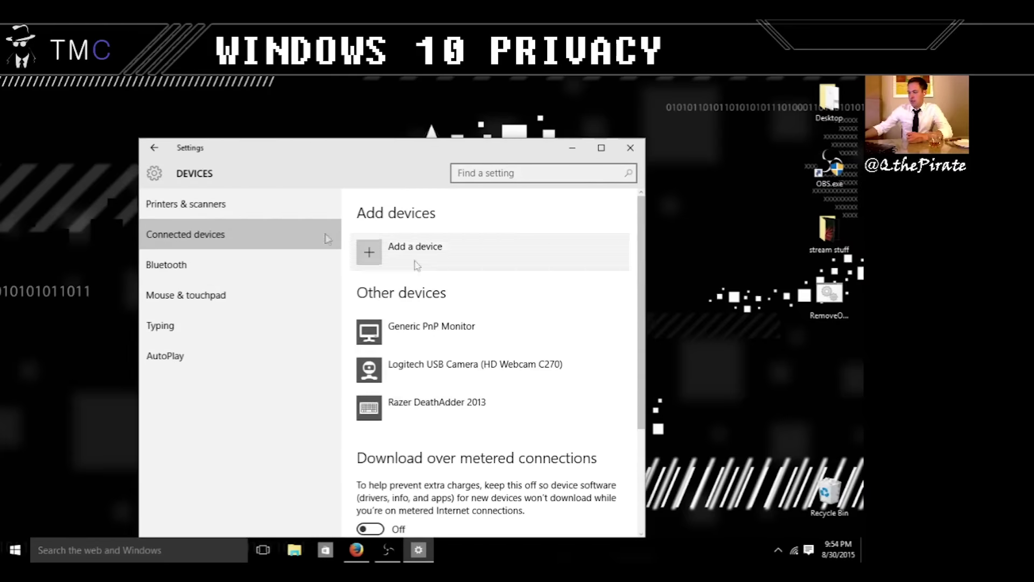
pyautogui.click(195, 267)
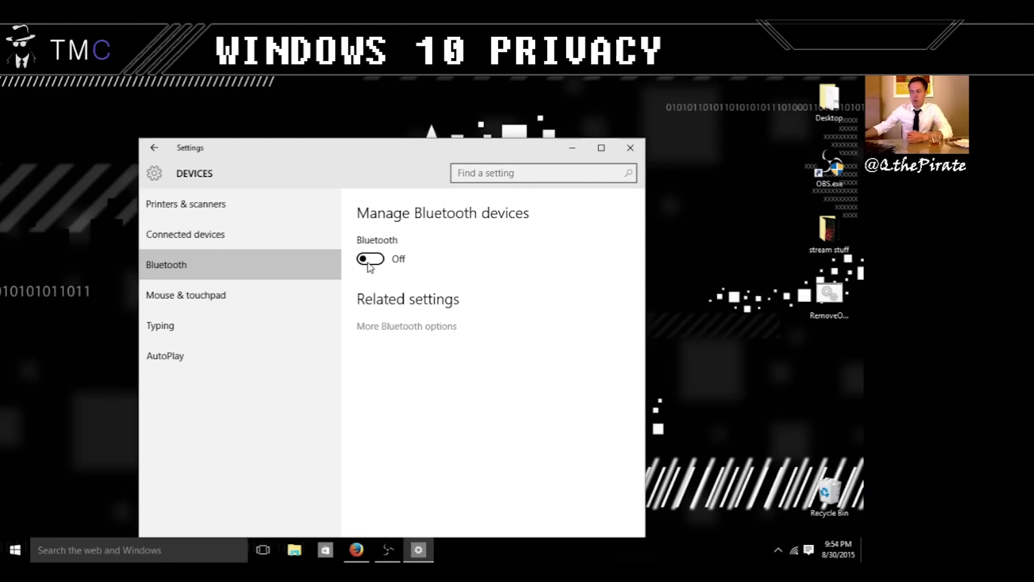
pyautogui.click(263, 299)
pyautogui.click(227, 329)
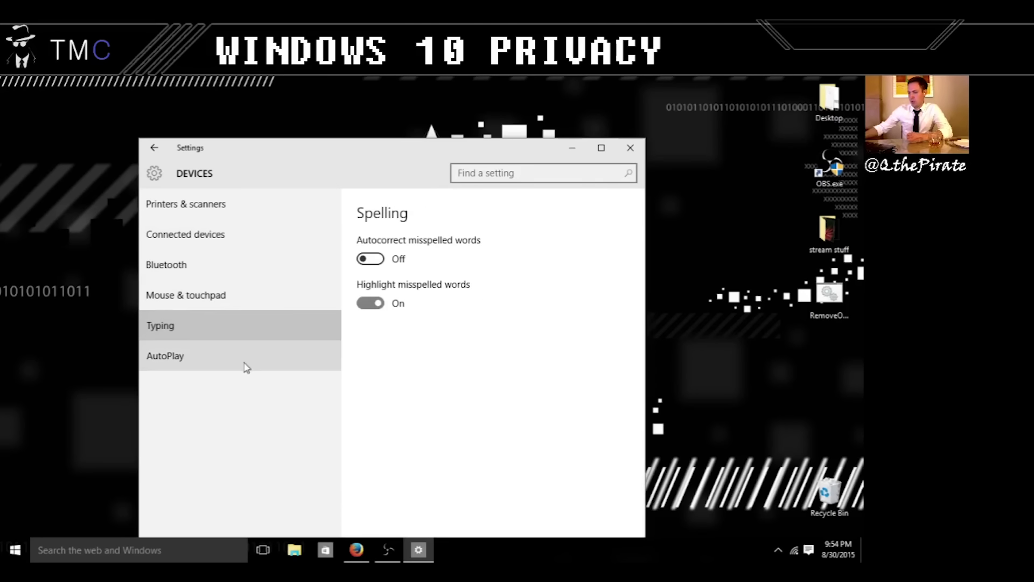
pyautogui.click(225, 358)
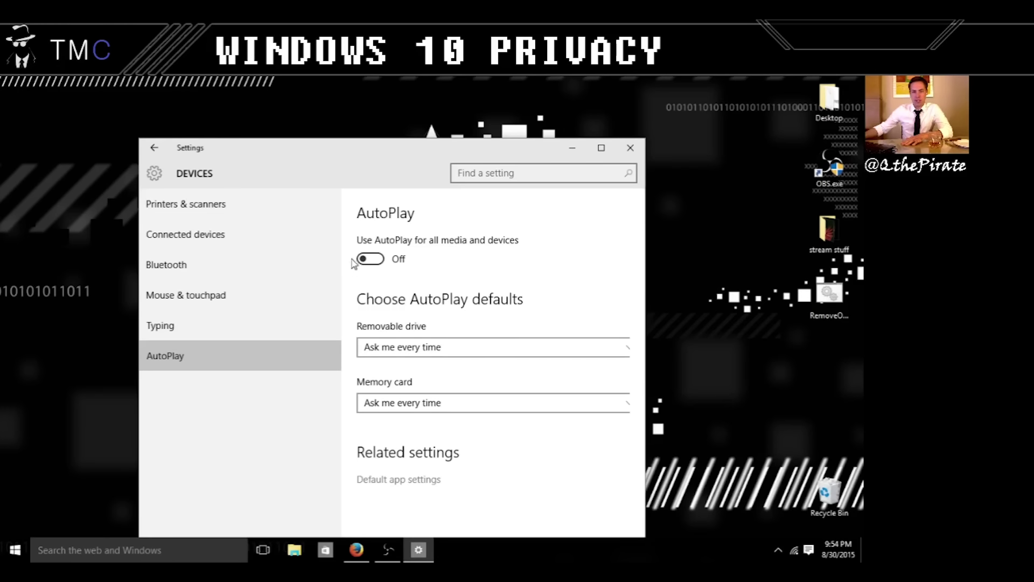
pyautogui.click(160, 172)
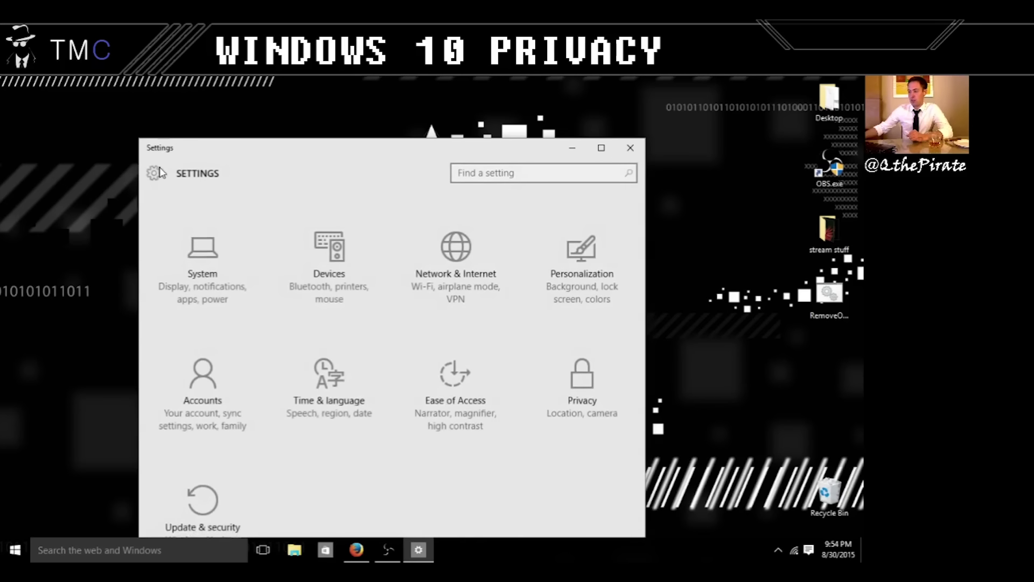
pyautogui.click(458, 257)
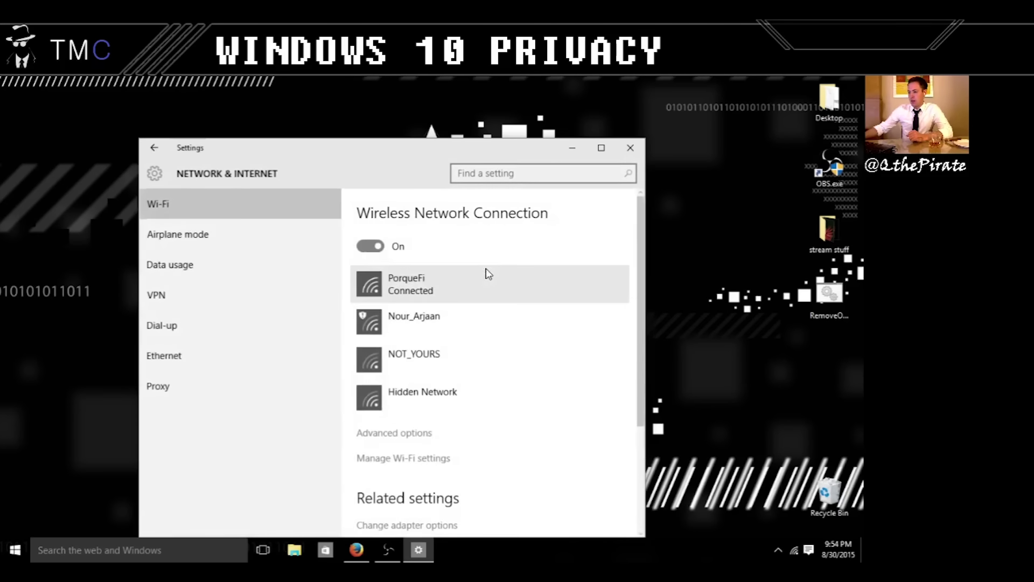
pyautogui.scroll(-6, 476, 234)
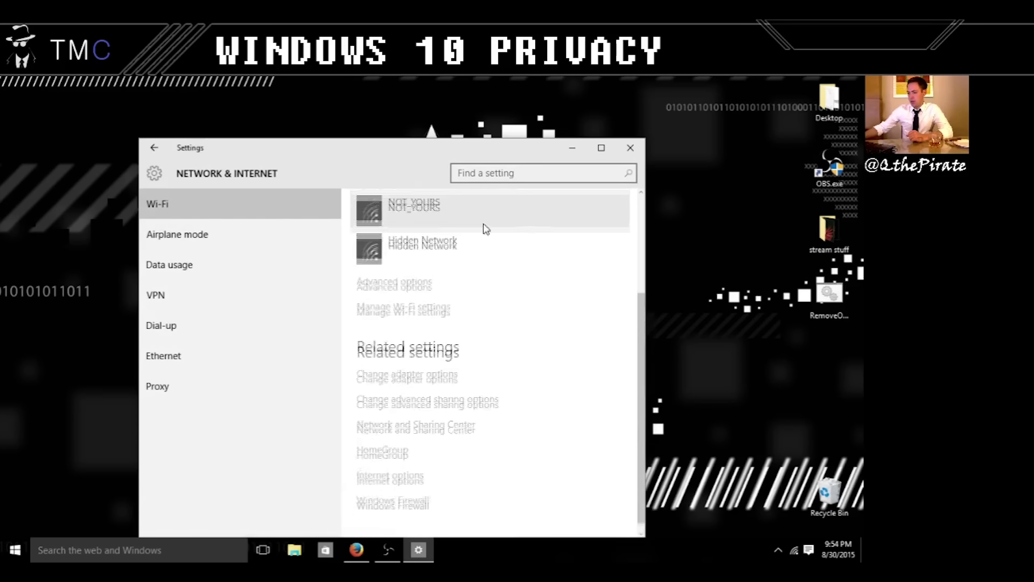
pyautogui.click(177, 236)
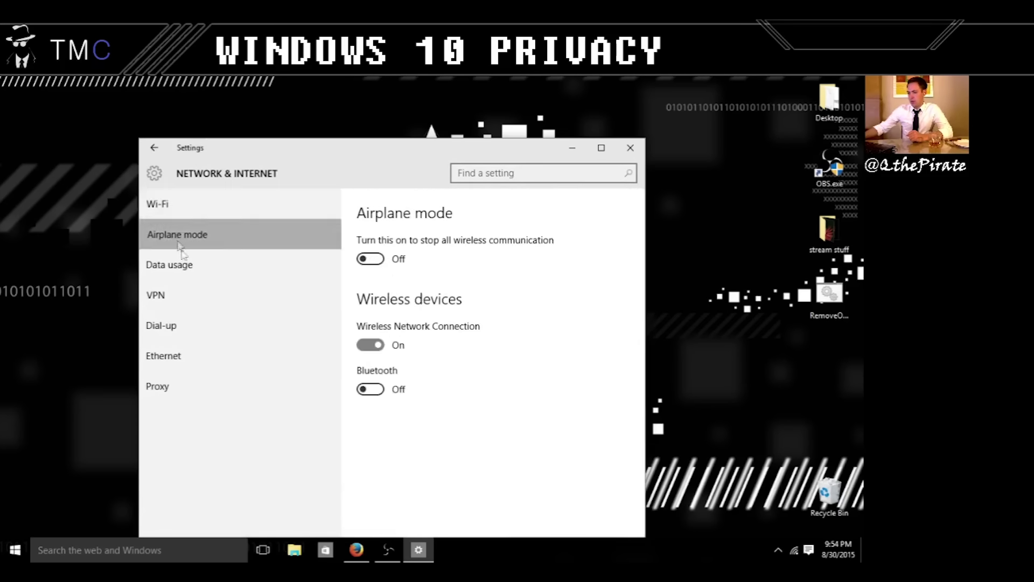
pyautogui.click(189, 279)
pyautogui.click(188, 300)
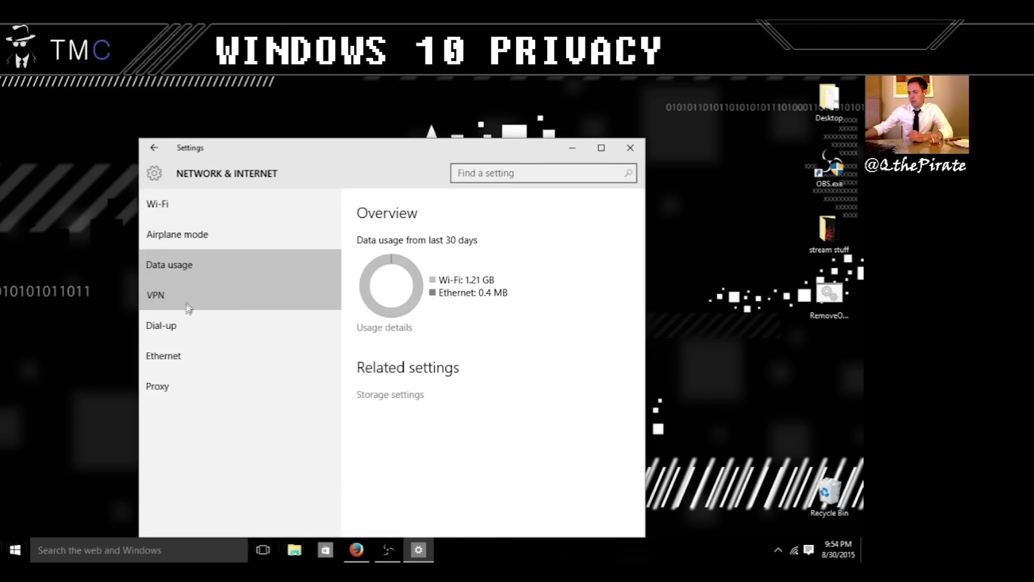
pyautogui.click(191, 327)
pyautogui.click(202, 356)
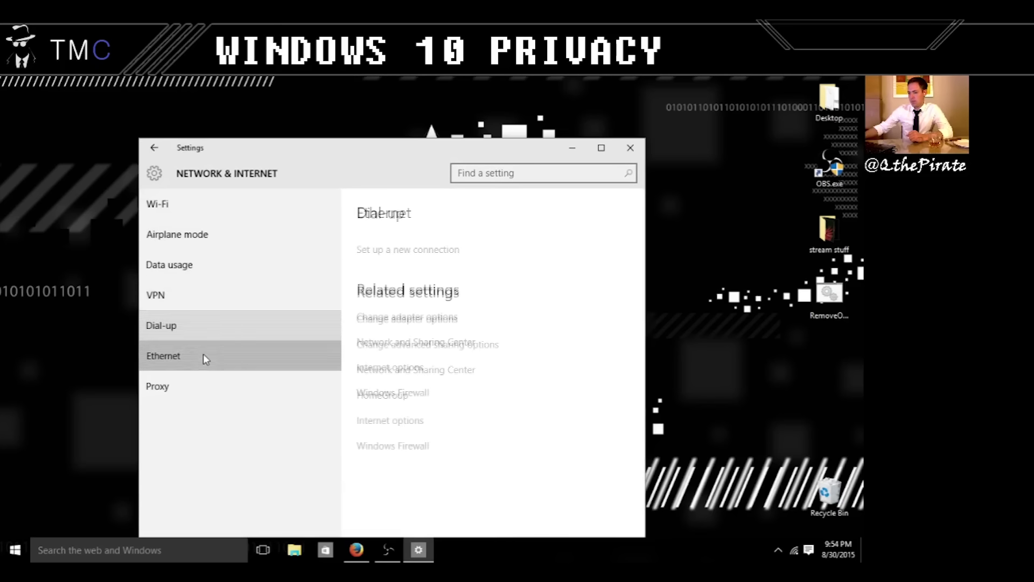
pyautogui.click(204, 396)
pyautogui.click(196, 212)
pyautogui.scroll(-3, 469, 274)
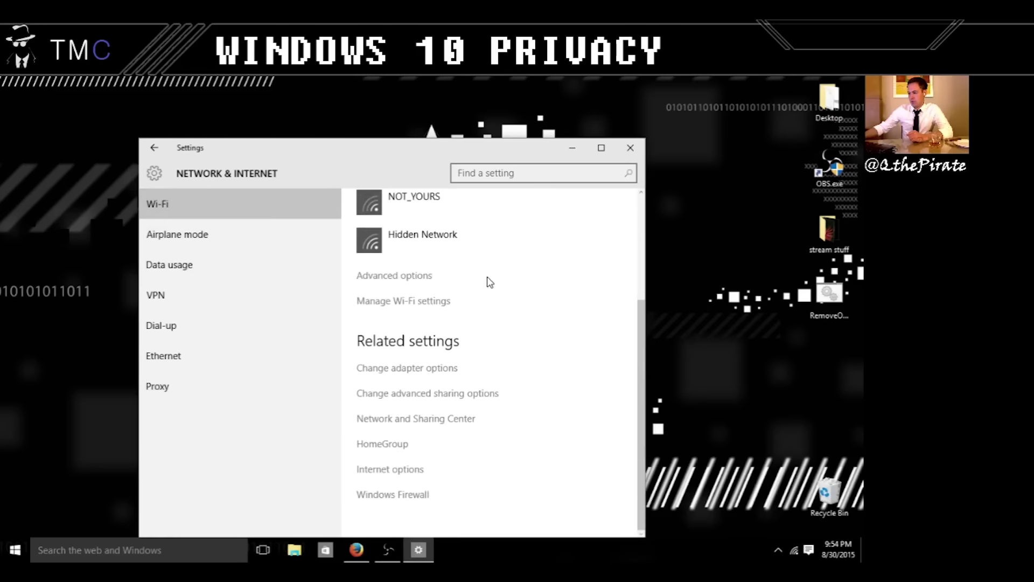
pyautogui.click(154, 148)
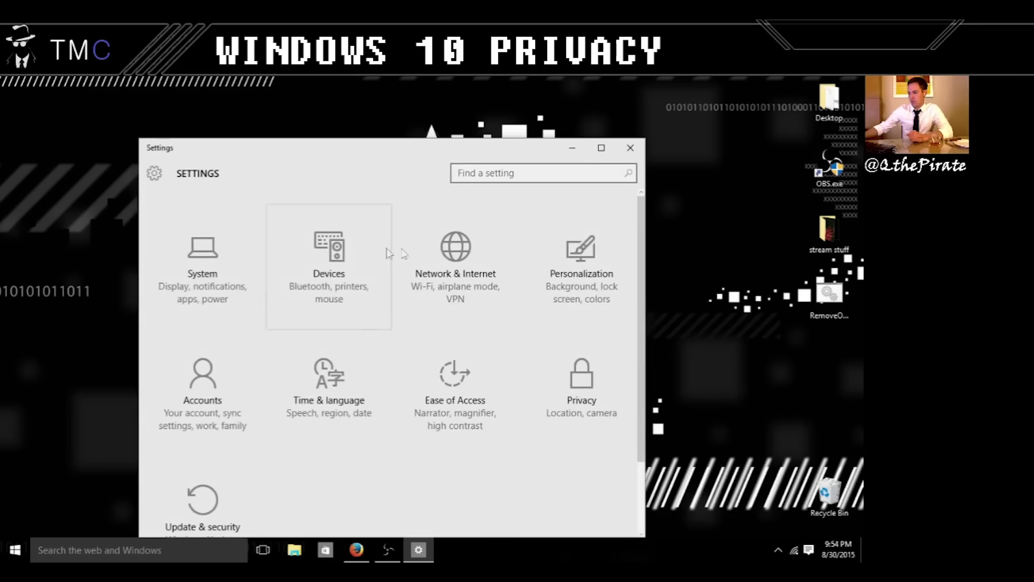
# Review Personalization's Colors, Lock screen, Themes and Start pages, then open Accounts.
pyautogui.click(579, 291)
pyautogui.click(261, 234)
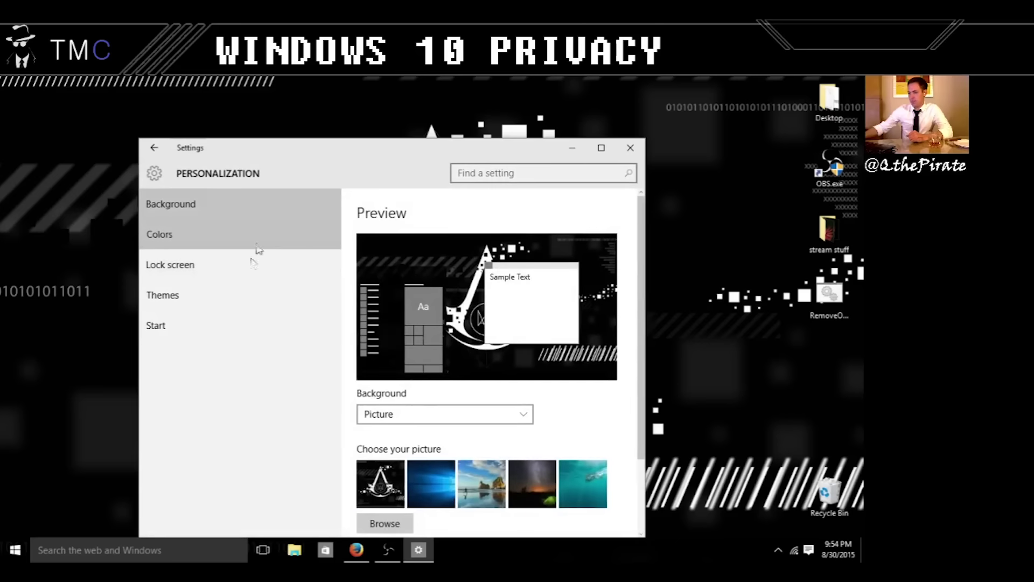
pyautogui.click(248, 274)
pyautogui.click(227, 307)
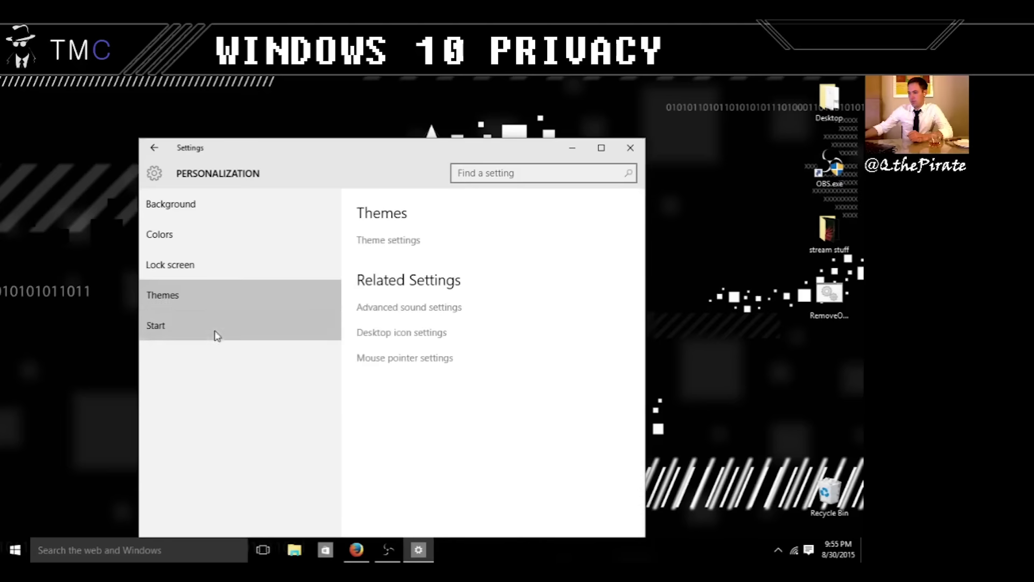
pyautogui.click(215, 333)
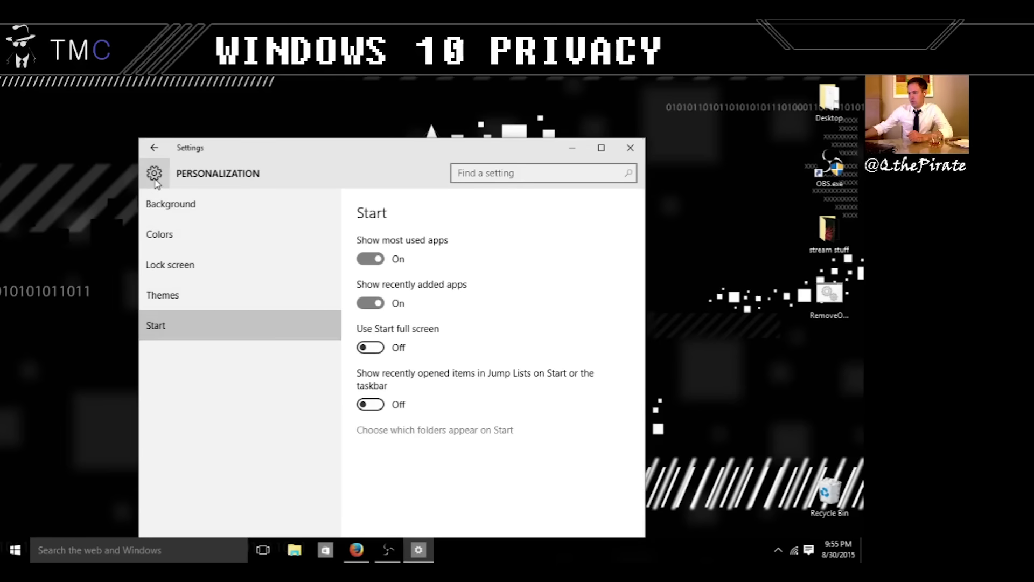
pyautogui.click(155, 173)
pyautogui.click(226, 398)
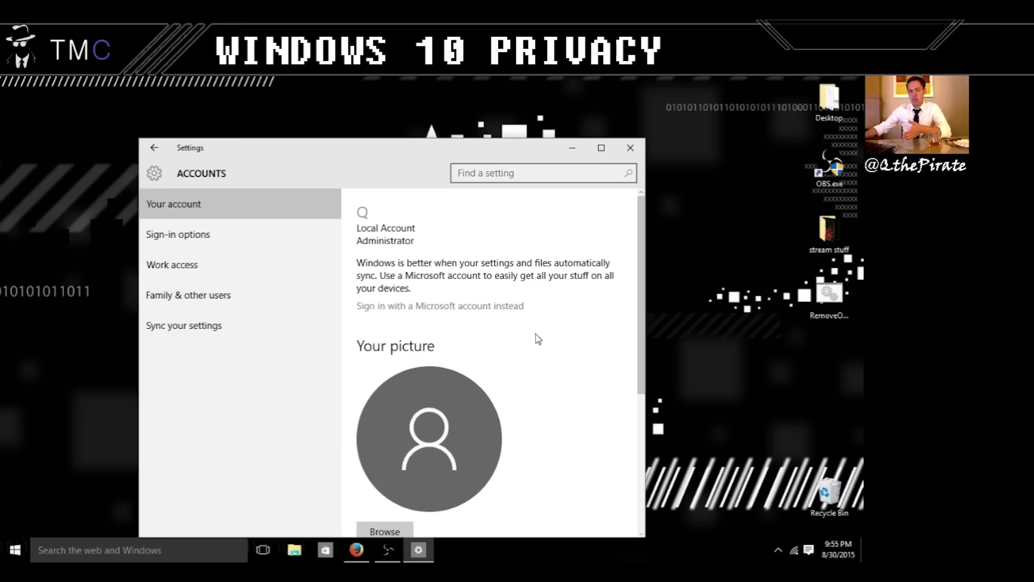
# Review the Your account, Sign-in options, Work access and Family & other users pages.
pyautogui.scroll(-2, 535, 317)
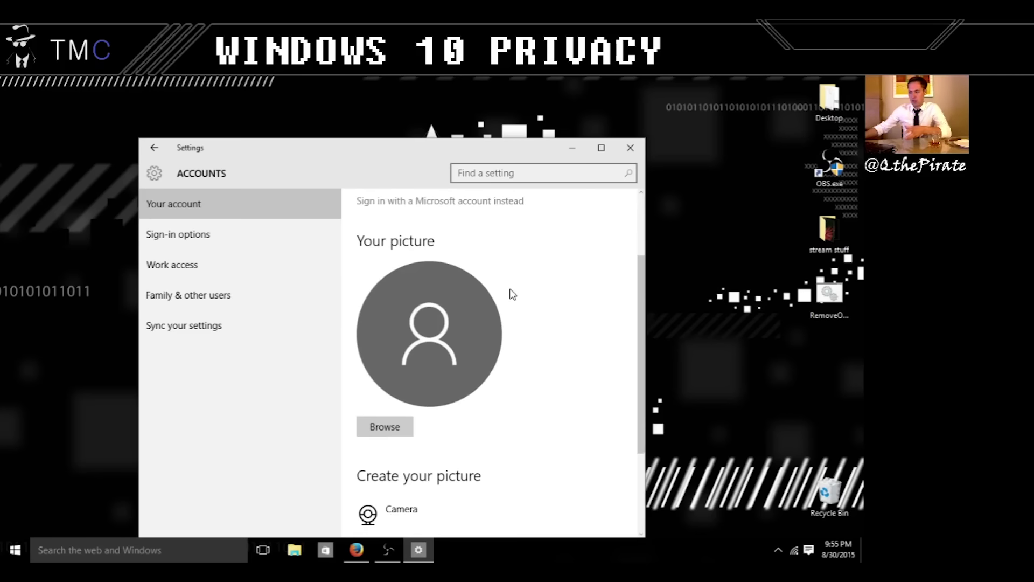
pyautogui.scroll(-3, 511, 307)
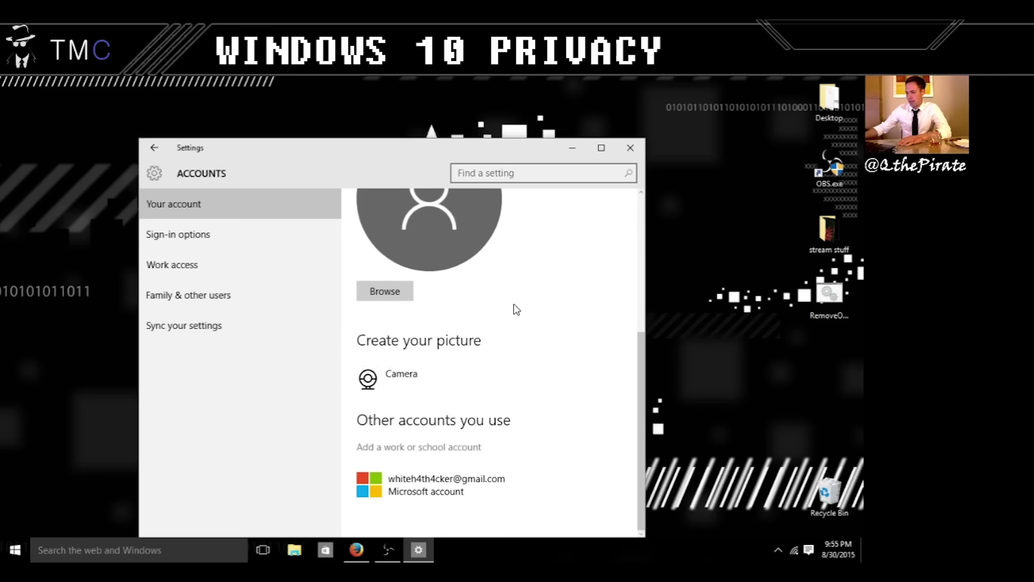
pyautogui.scroll(2, 526, 345)
pyautogui.scroll(-1, 536, 365)
pyautogui.scroll(3, 536, 365)
pyautogui.click(166, 234)
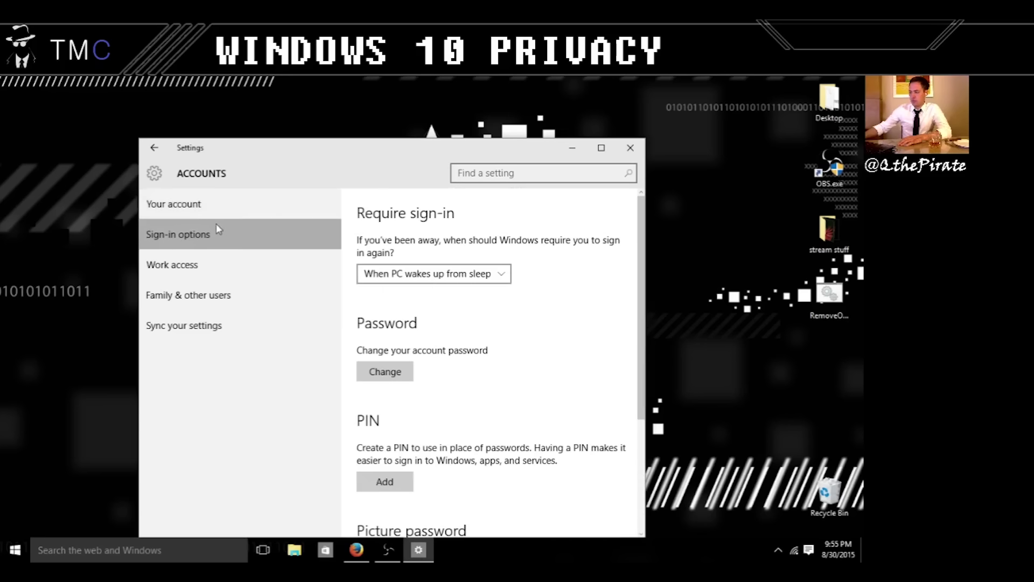
pyautogui.scroll(-5, 543, 330)
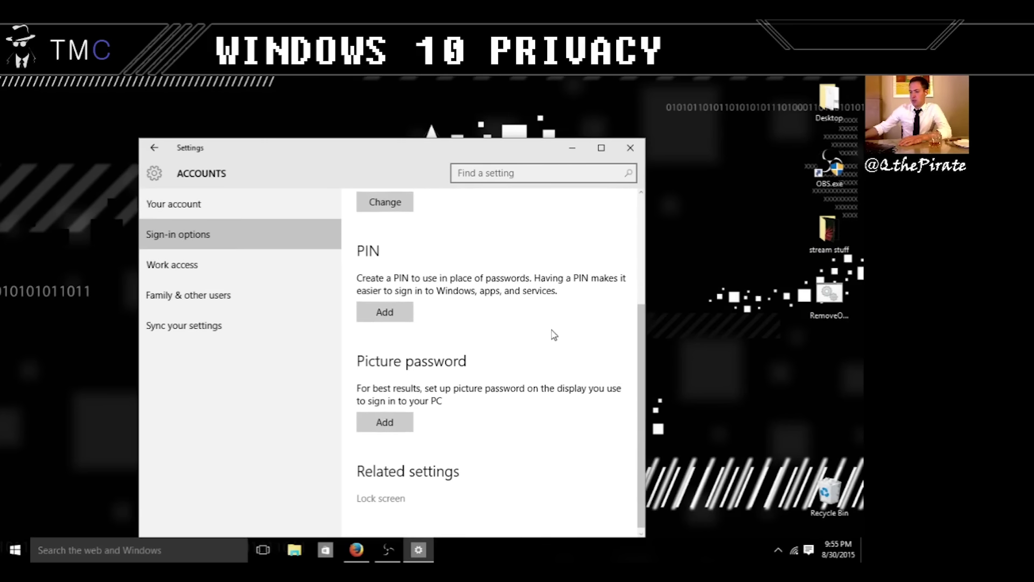
pyautogui.scroll(5, 566, 334)
pyautogui.click(192, 263)
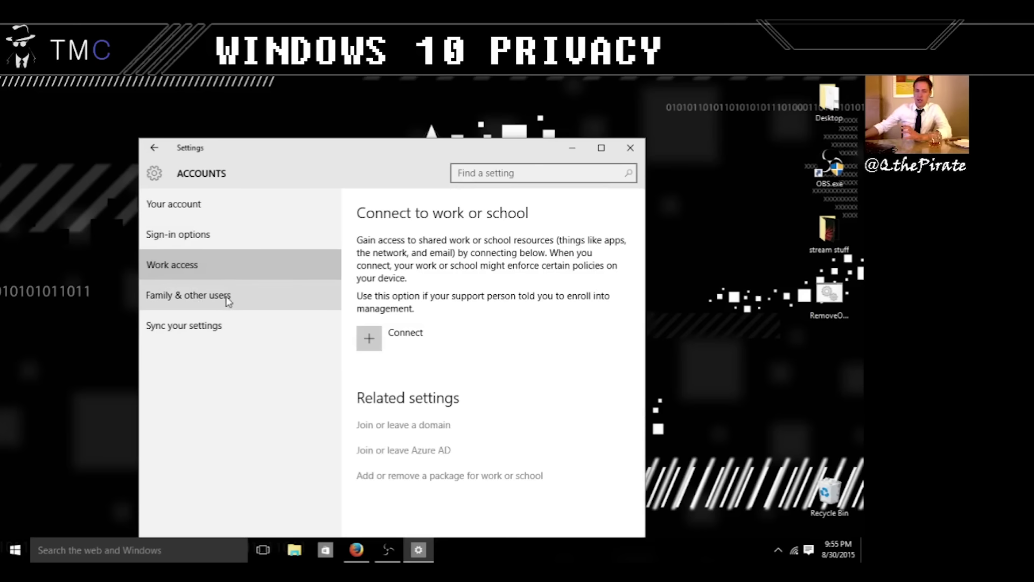
pyautogui.click(227, 300)
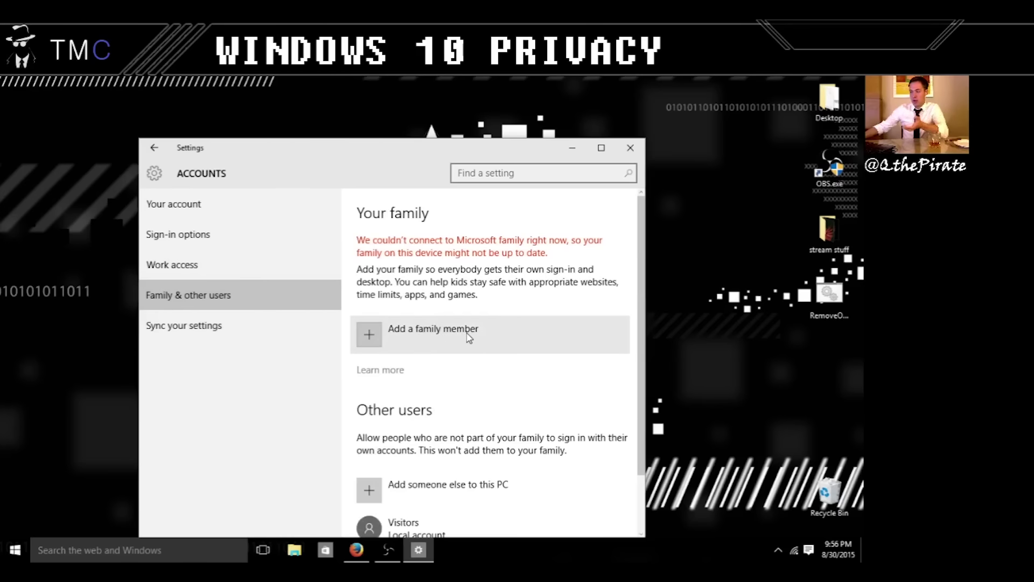
# Look over the individual Sync your settings toggles, then return to Settings home.
pyautogui.scroll(-2, 468, 337)
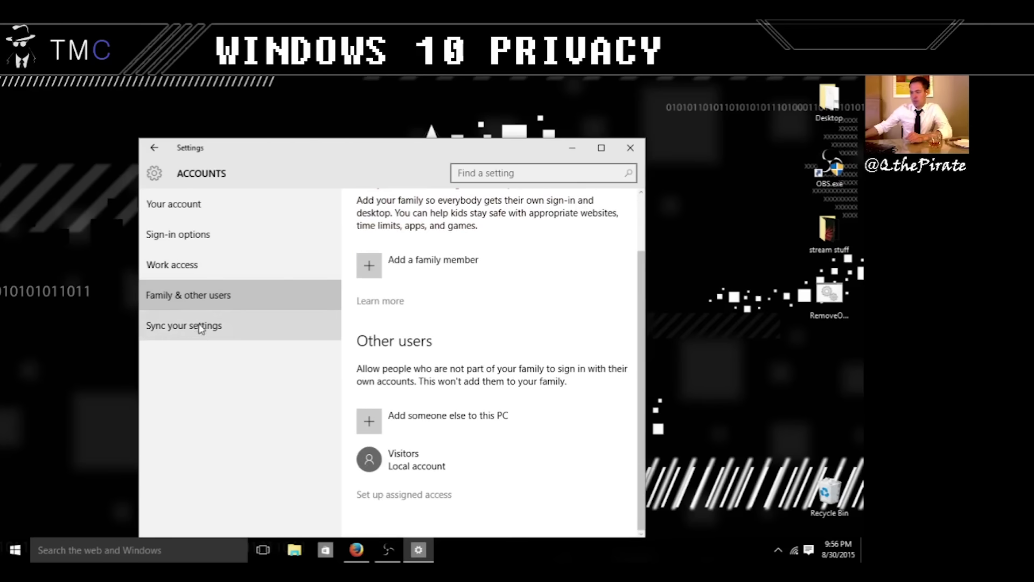
pyautogui.click(169, 331)
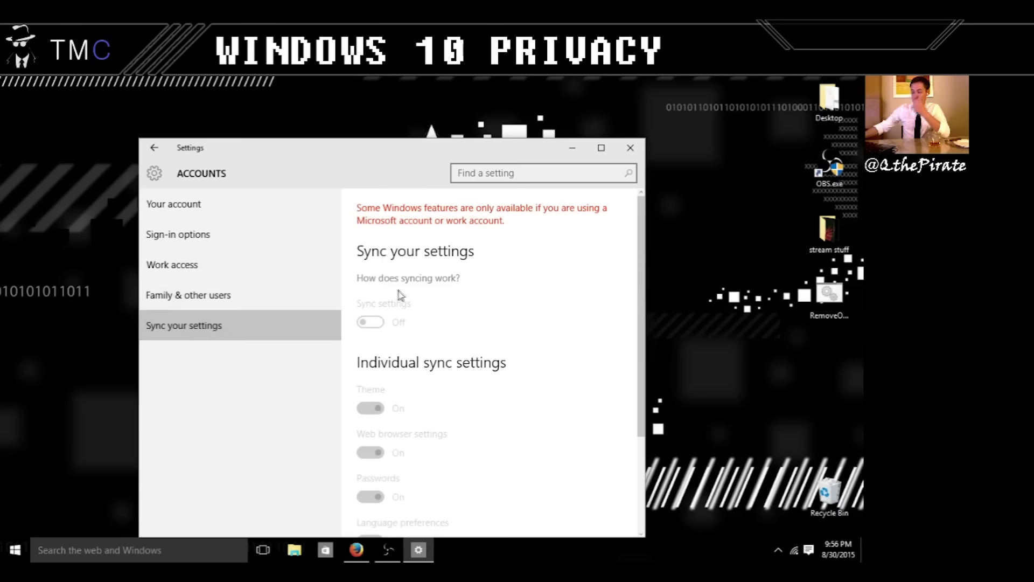
pyautogui.scroll(-2, 483, 294)
pyautogui.scroll(-2, 483, 295)
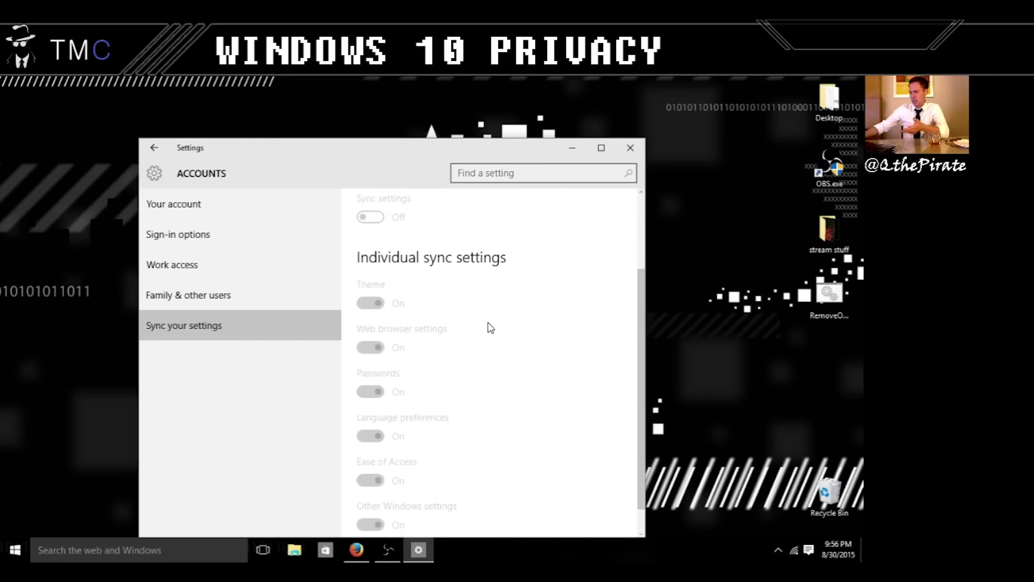
pyautogui.click(154, 180)
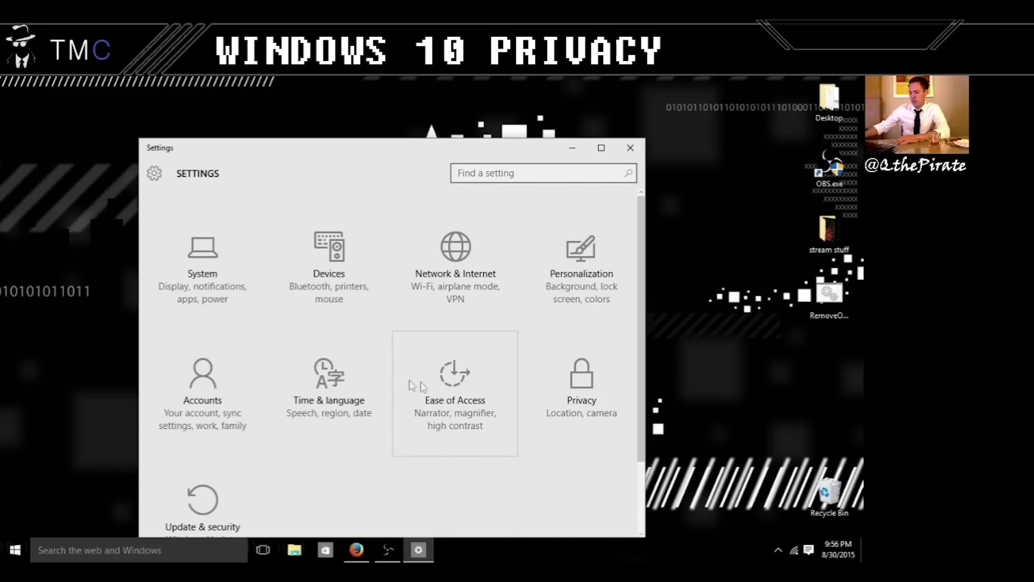
# Browse Date & time, Region & language and Speech, then open the Privacy settings.
pyautogui.click(366, 386)
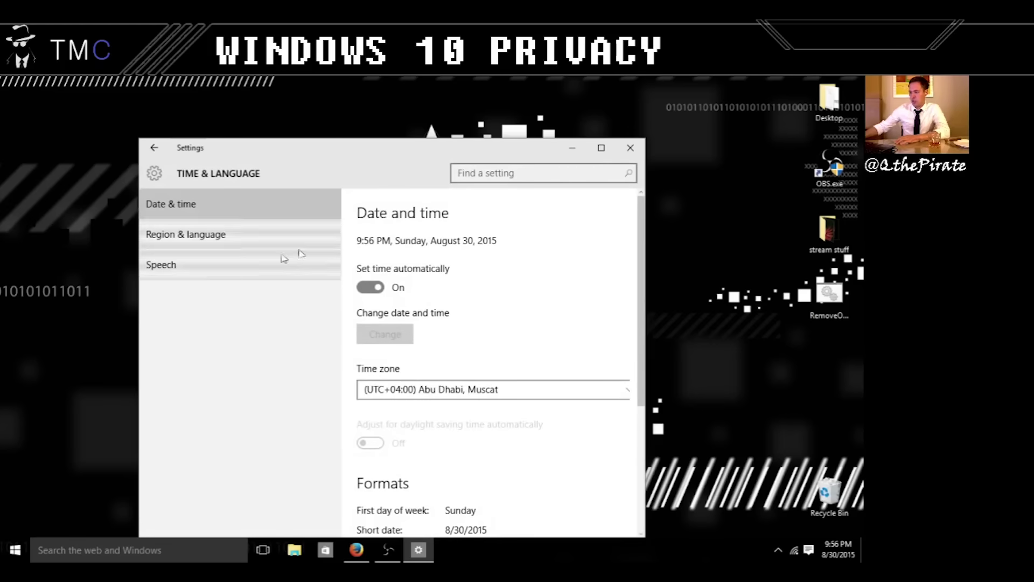
pyautogui.scroll(-4, 522, 277)
pyautogui.click(205, 244)
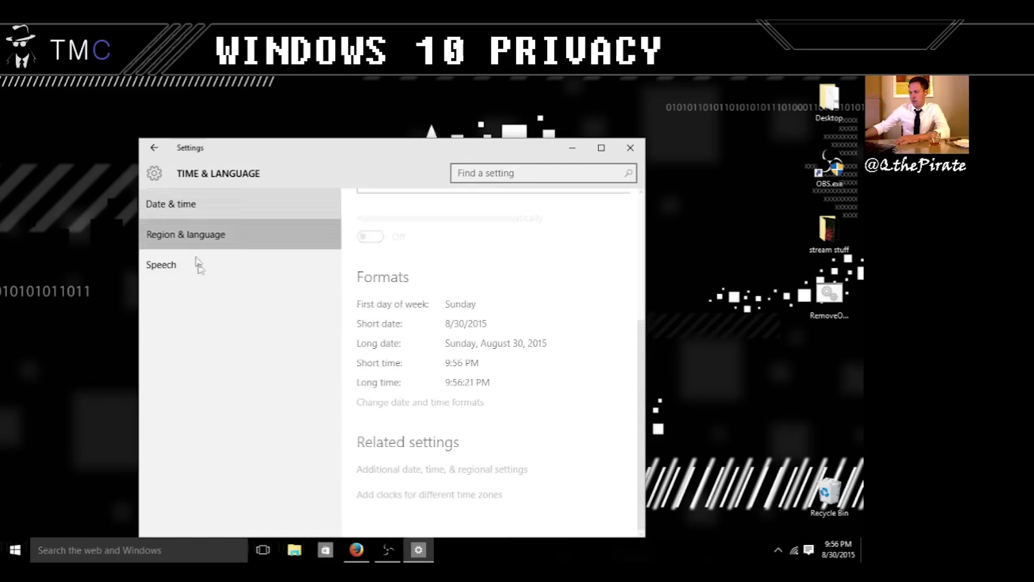
pyautogui.click(228, 260)
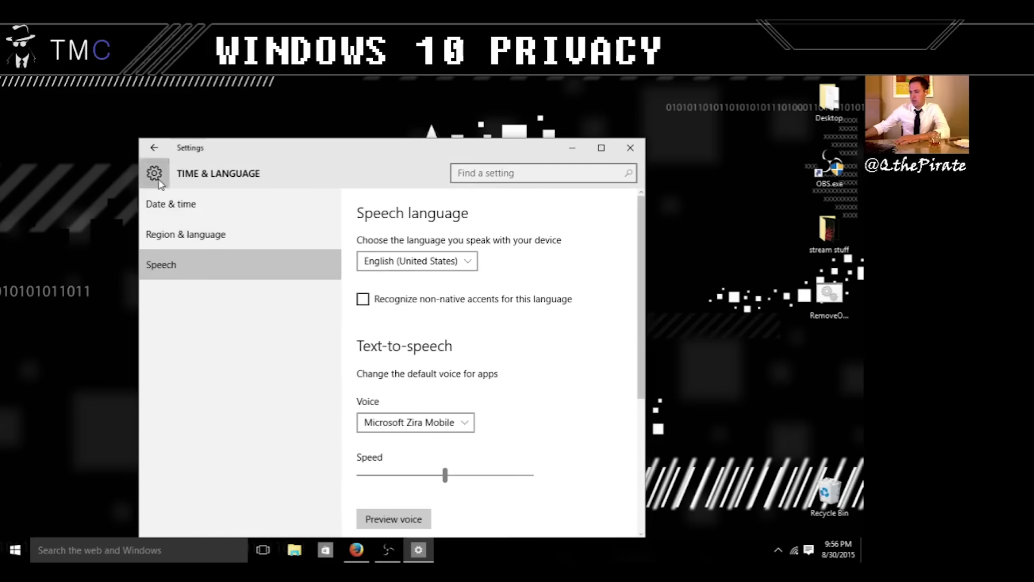
pyautogui.click(158, 180)
pyautogui.click(585, 391)
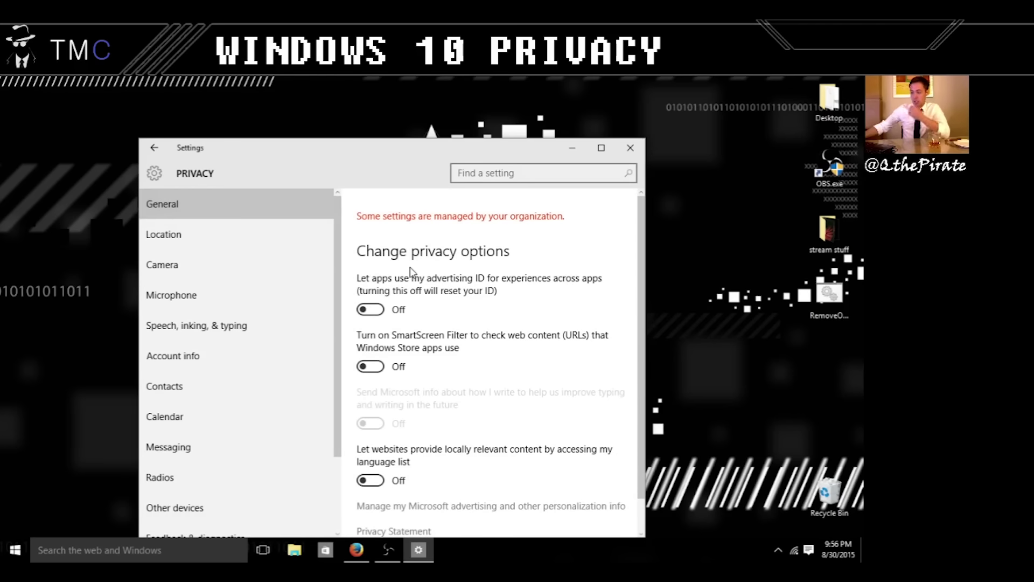
pyautogui.scroll(-1, 454, 268)
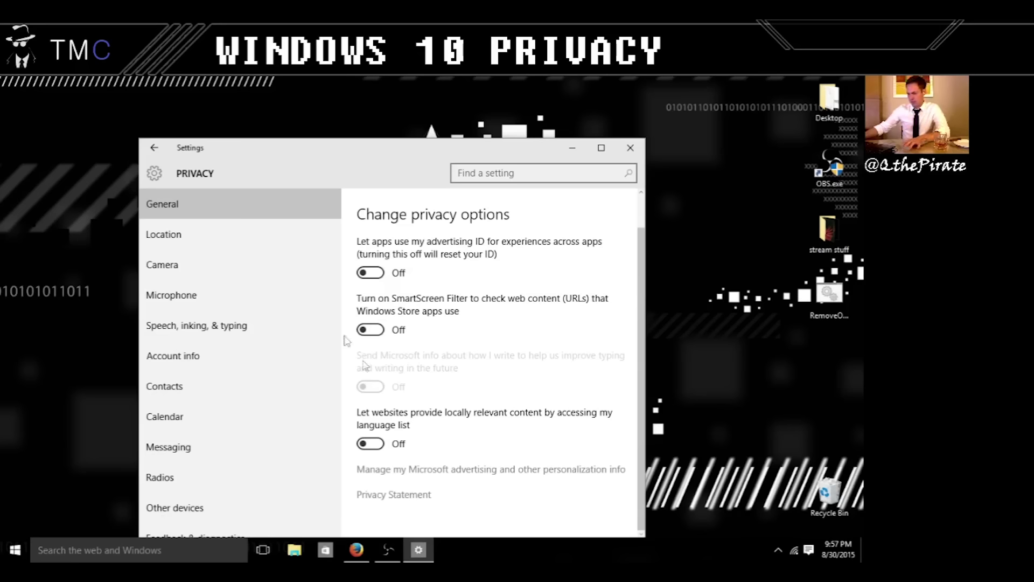
# Check Location privacy's history and per-app access lists, confirming every app is Off.
pyautogui.click(253, 238)
pyautogui.scroll(-2, 431, 305)
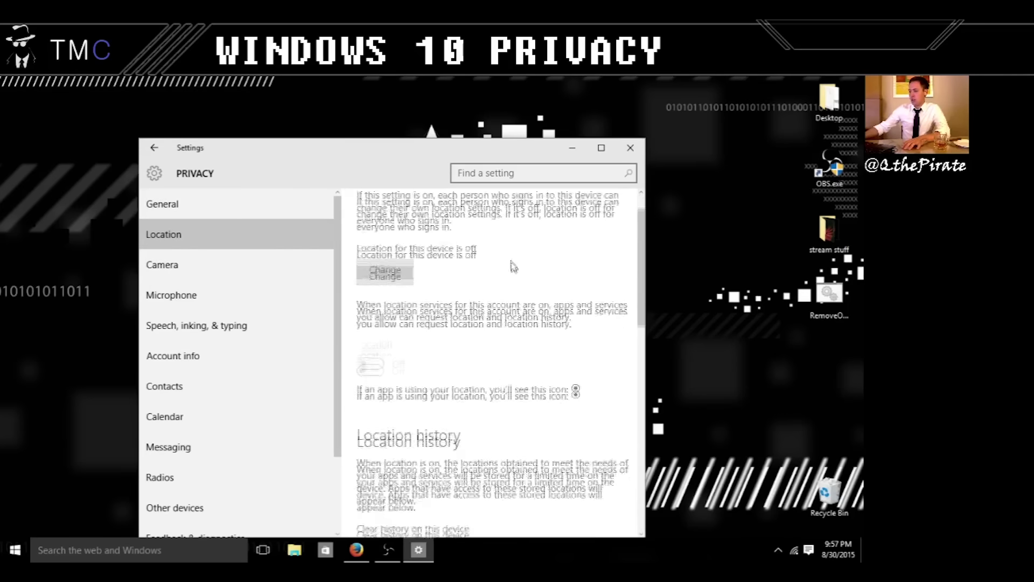
pyautogui.scroll(2, 403, 265)
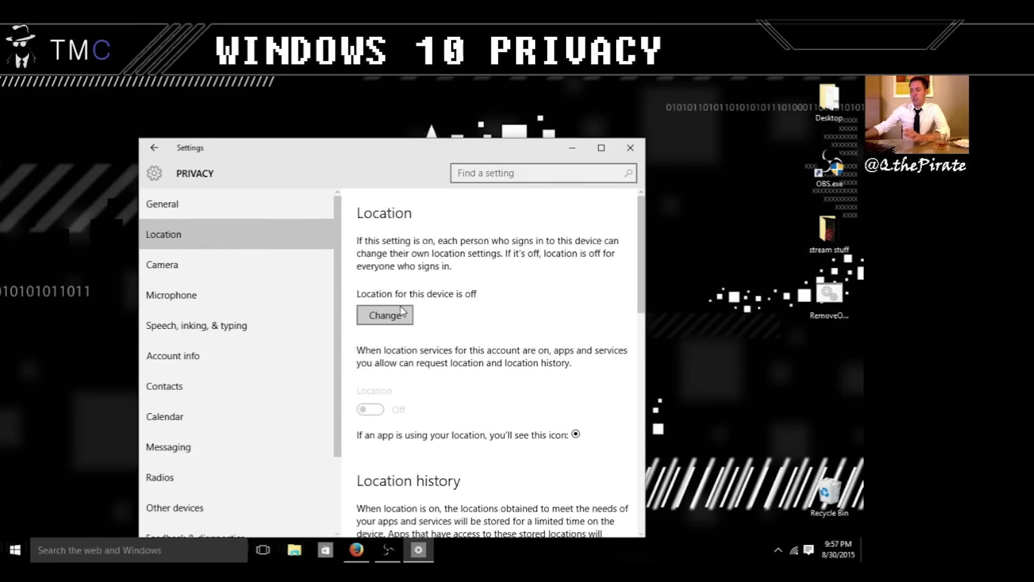
pyautogui.scroll(-5, 427, 308)
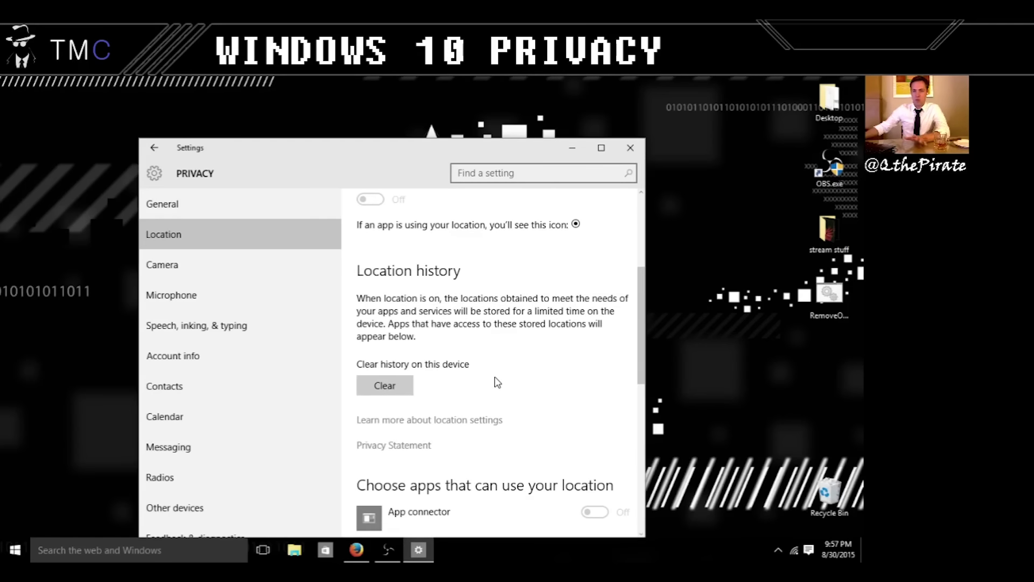
pyautogui.scroll(-2, 509, 345)
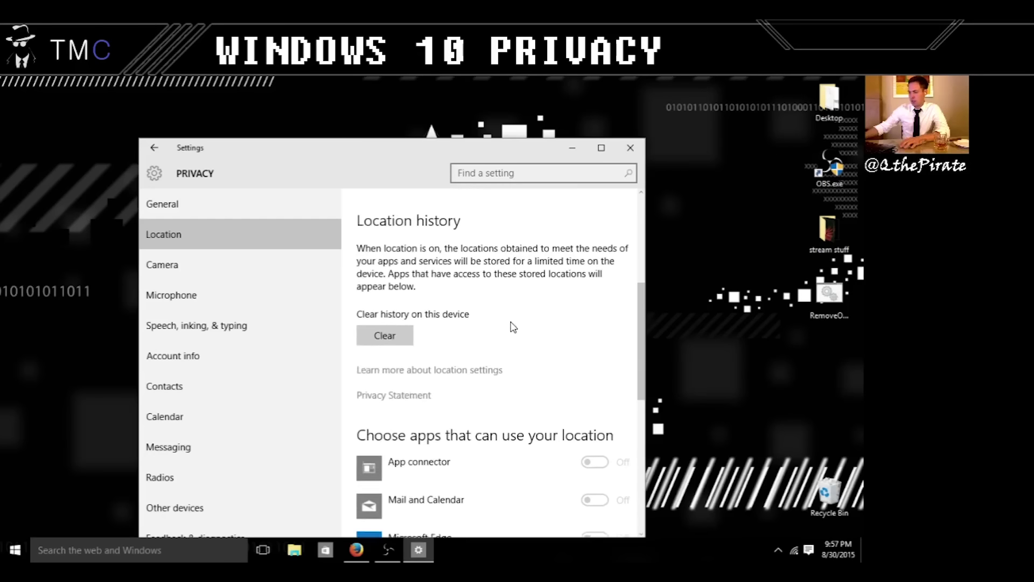
pyautogui.scroll(-2, 434, 322)
pyautogui.scroll(-3, 434, 321)
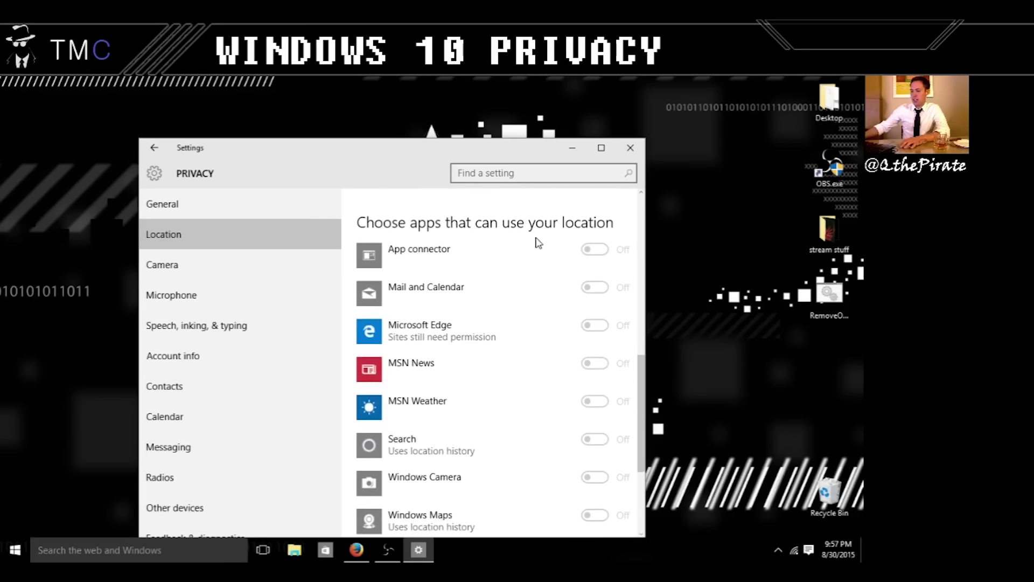
pyautogui.scroll(-3, 525, 226)
pyautogui.scroll(4, 545, 296)
pyautogui.scroll(-3, 558, 284)
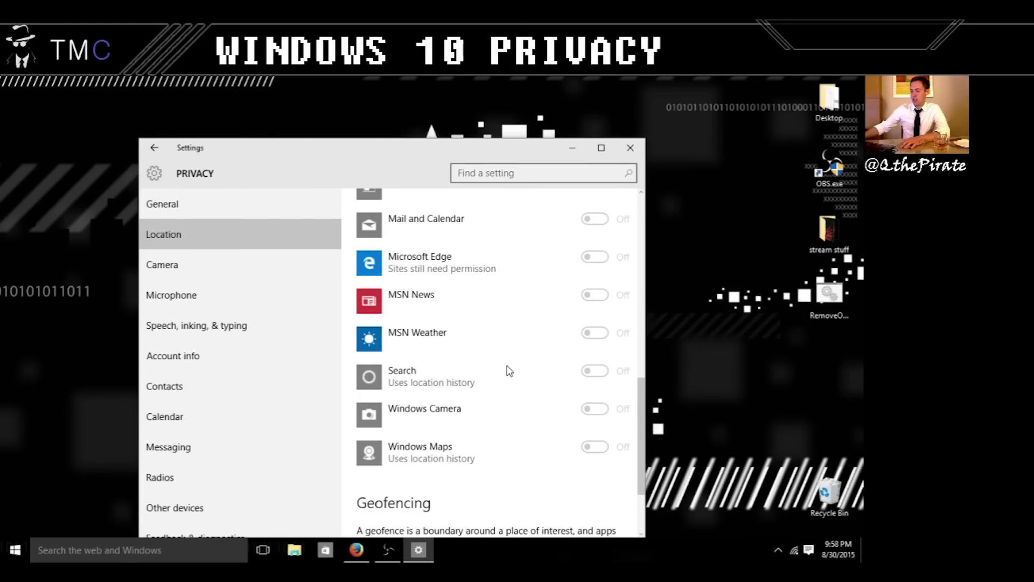
pyautogui.scroll(1, 529, 353)
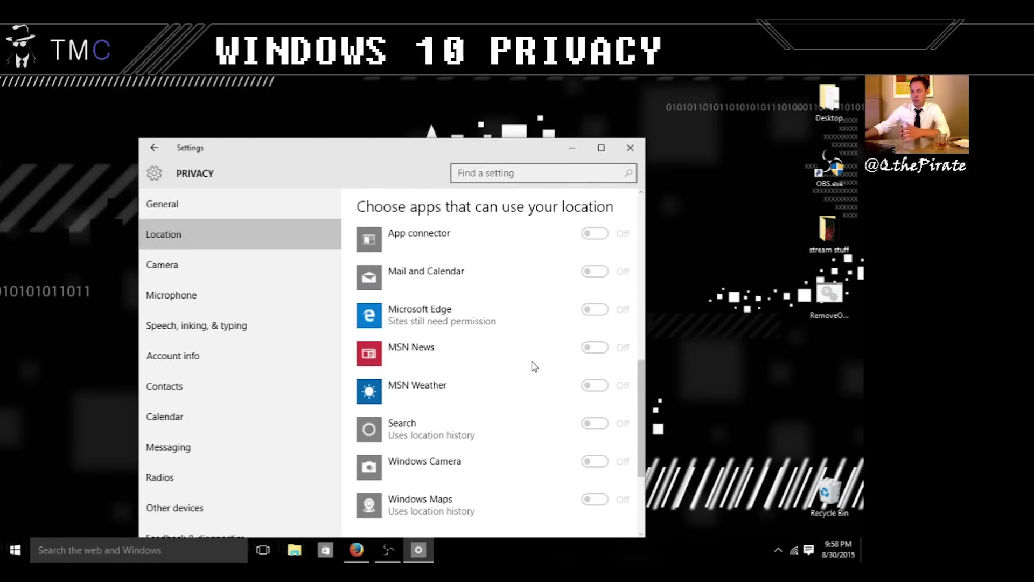
pyautogui.scroll(-3, 545, 371)
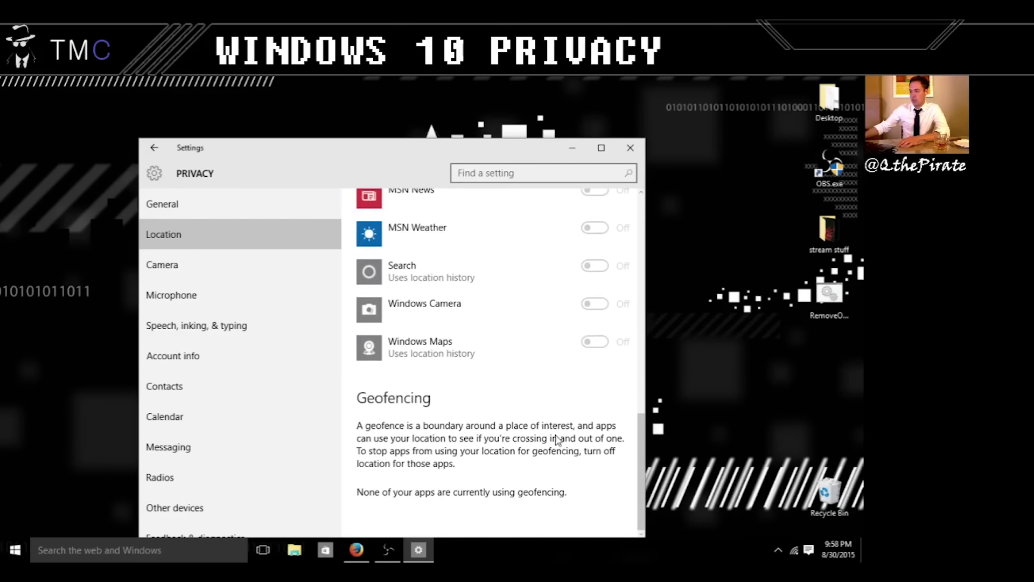
# Turn off camera access for App connector and OneNote.
pyautogui.click(232, 266)
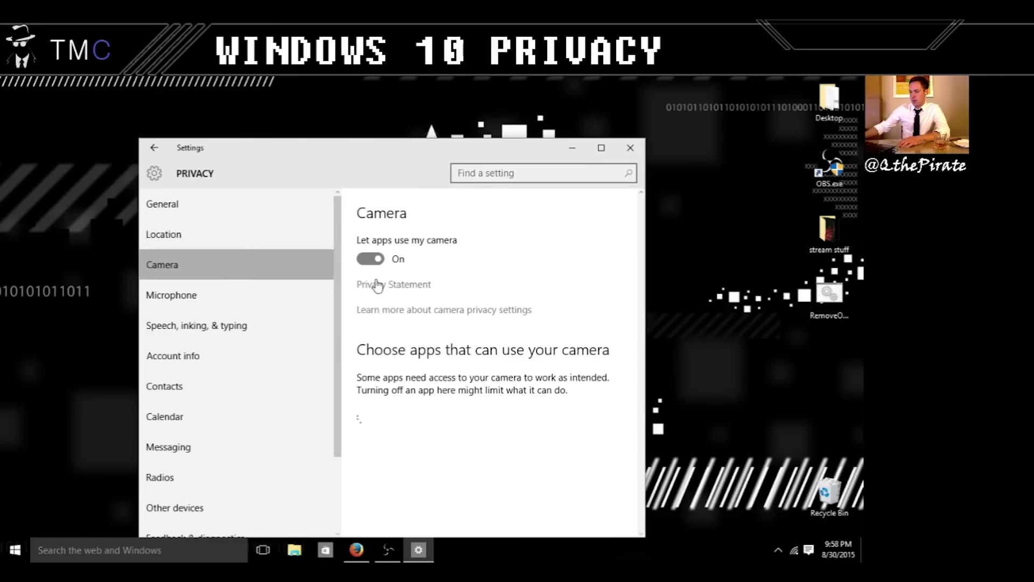
pyautogui.scroll(-1, 484, 358)
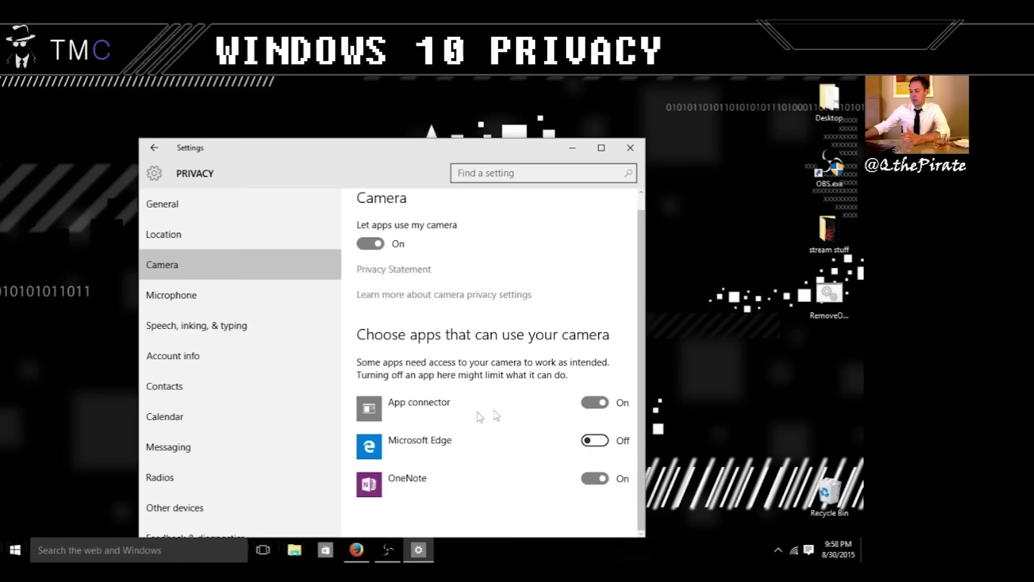
pyautogui.click(601, 408)
pyautogui.click(597, 479)
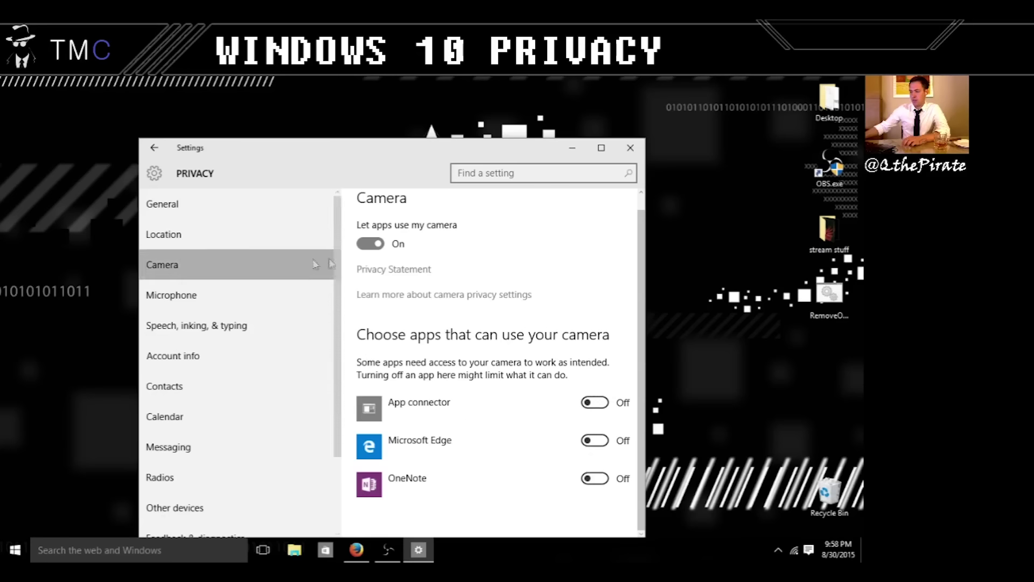
# Check the Microphone privacy page, then go to Speech, inking, & typing.
pyautogui.click(223, 310)
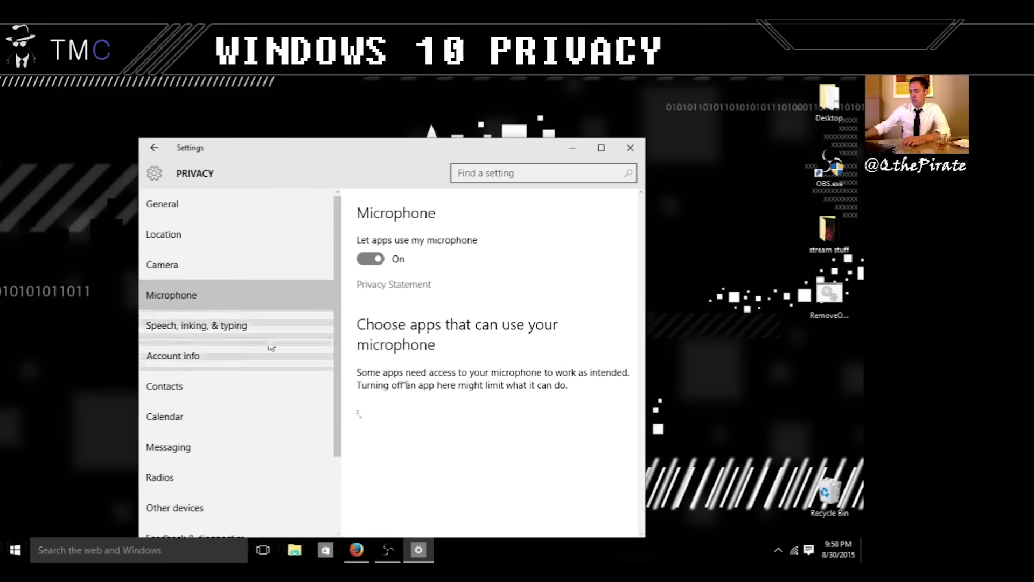
pyautogui.scroll(-1, 472, 331)
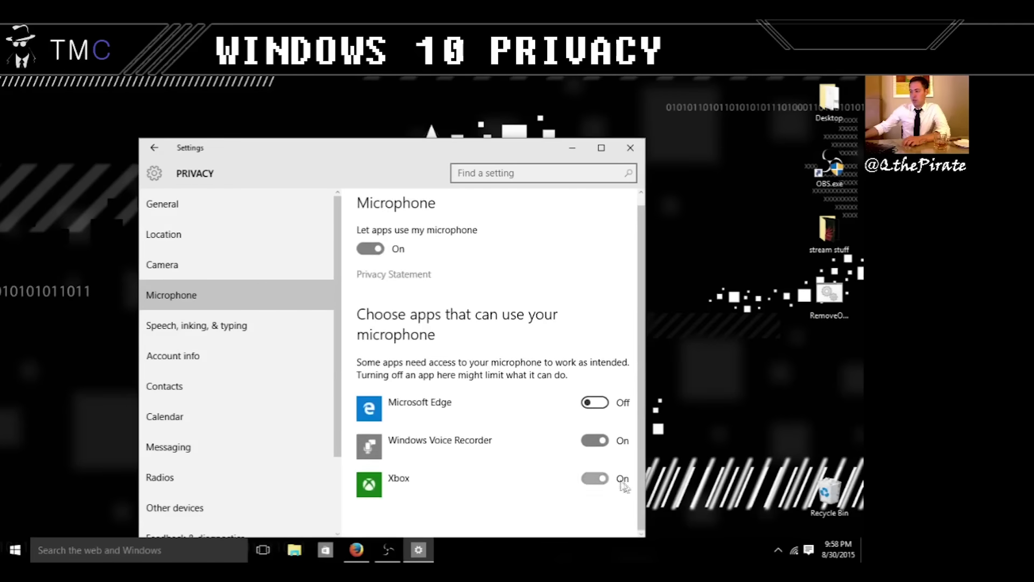
pyautogui.click(225, 325)
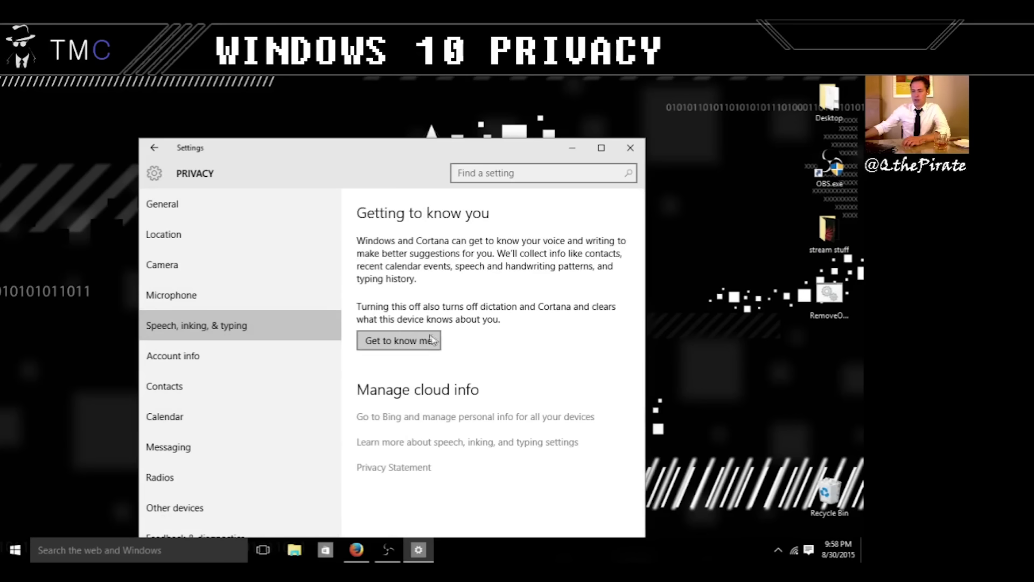
# After checking Account info, block App connector from accessing contacts.
pyautogui.click(230, 356)
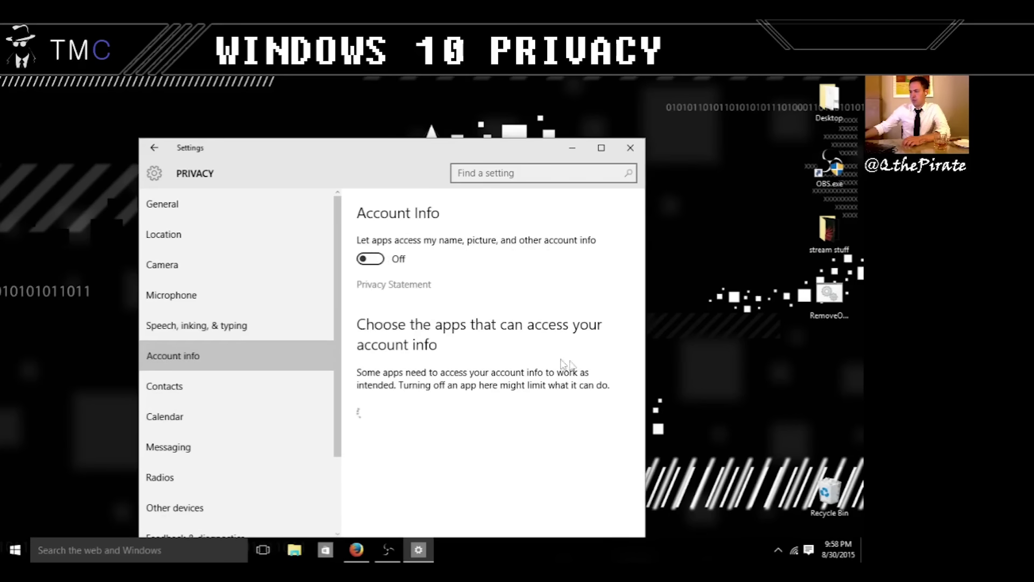
pyautogui.scroll(-2, 296, 351)
pyautogui.click(237, 344)
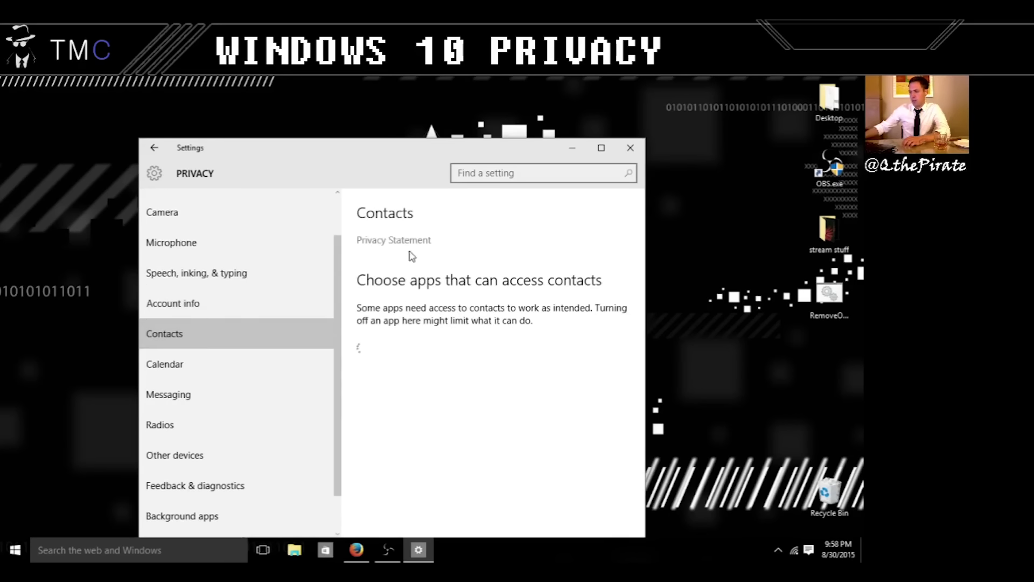
pyautogui.click(586, 350)
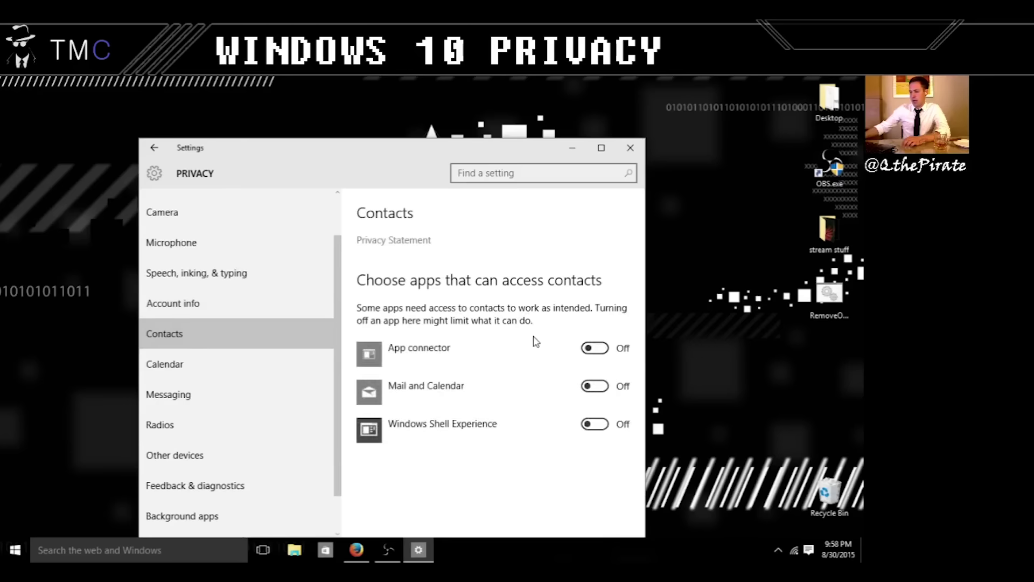
# Review the Calendar, Messaging and Radios privacy pages, ending on Other devices.
pyautogui.click(203, 364)
pyautogui.click(241, 392)
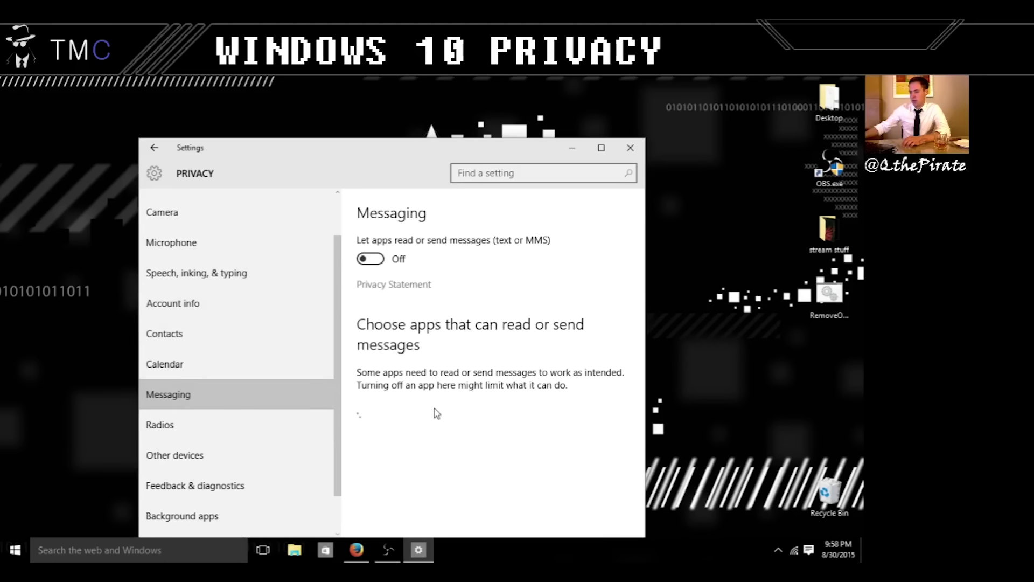
pyautogui.click(240, 364)
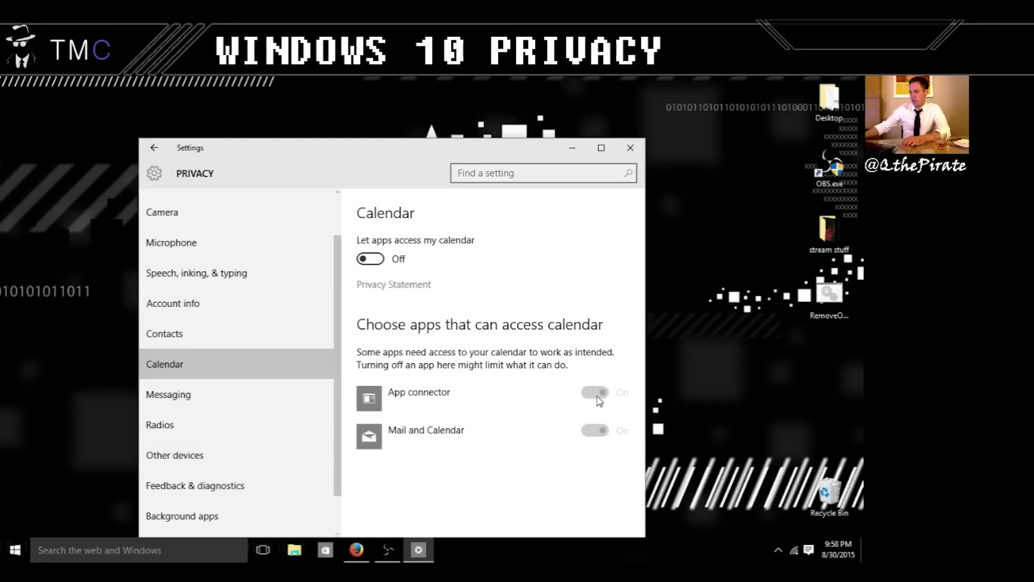
pyautogui.click(162, 425)
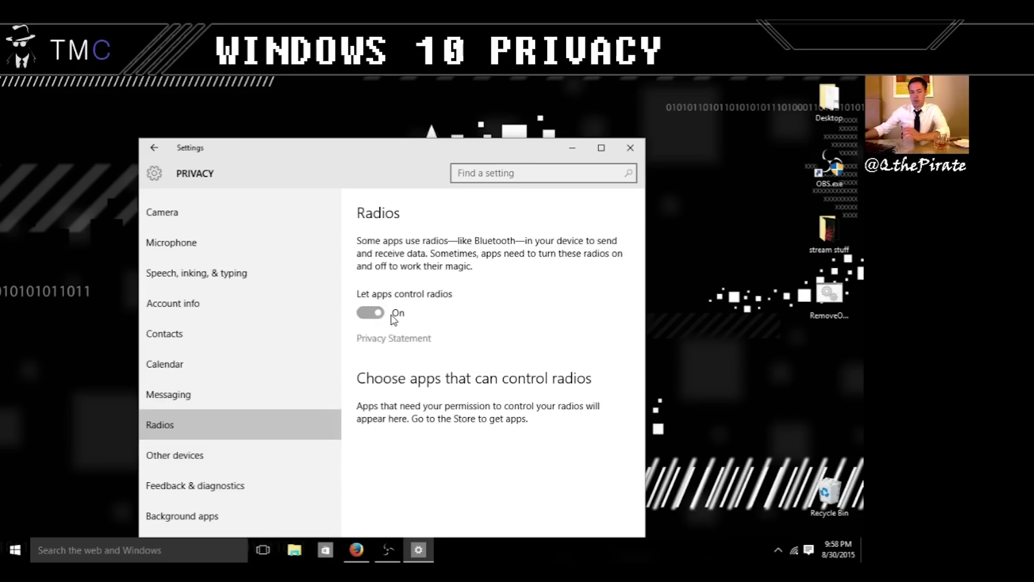
pyautogui.click(247, 457)
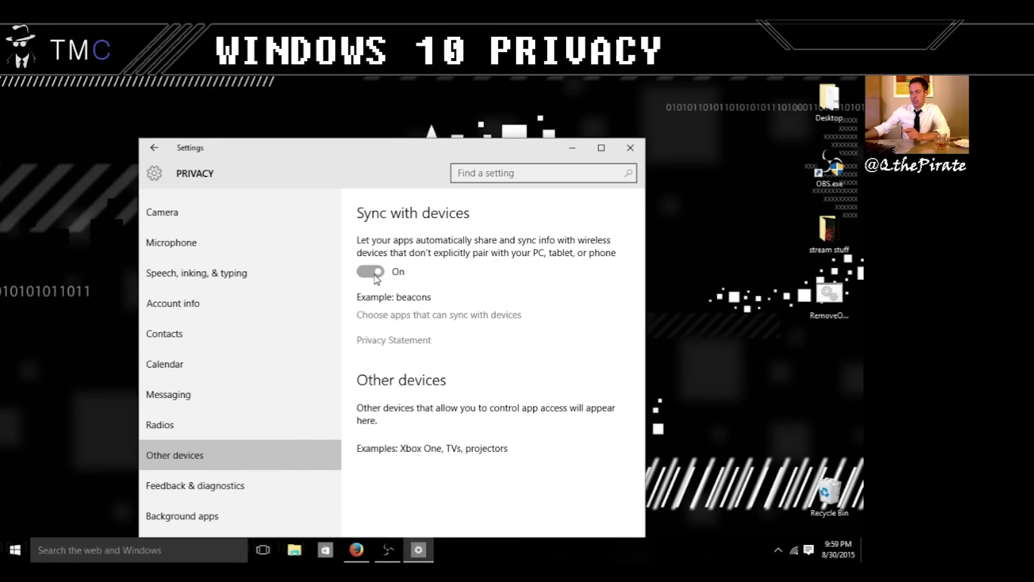
# Set feedback frequency to Never and diagnostic data to Basic in Feedback & diagnostics.
pyautogui.click(220, 487)
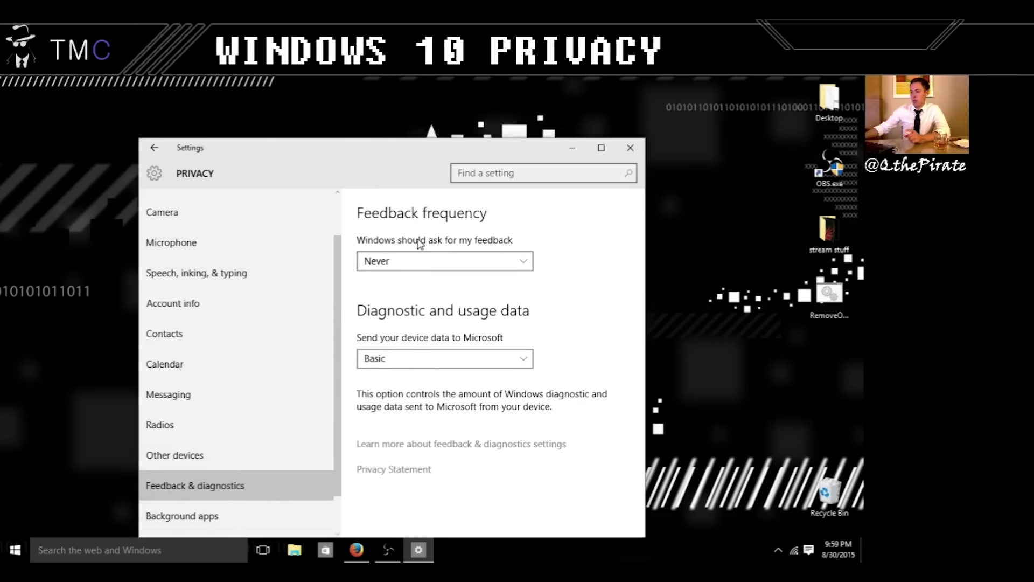
pyautogui.click(435, 260)
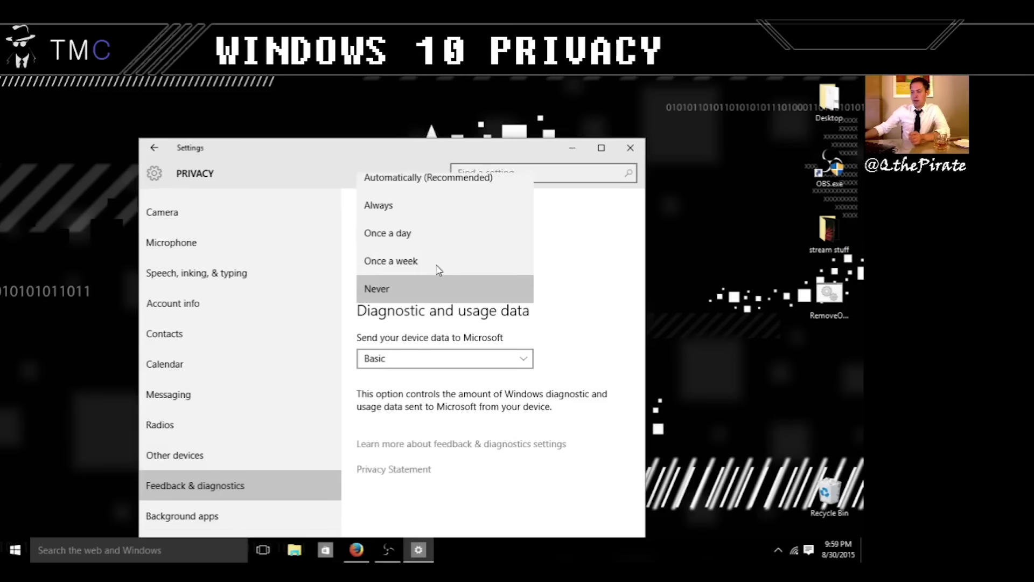
pyautogui.click(438, 288)
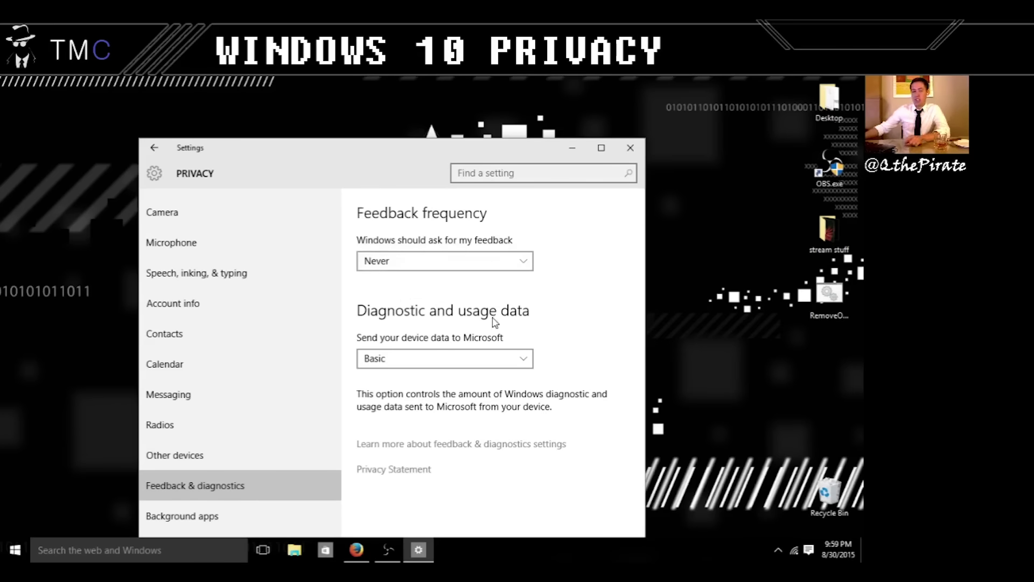
pyautogui.click(492, 359)
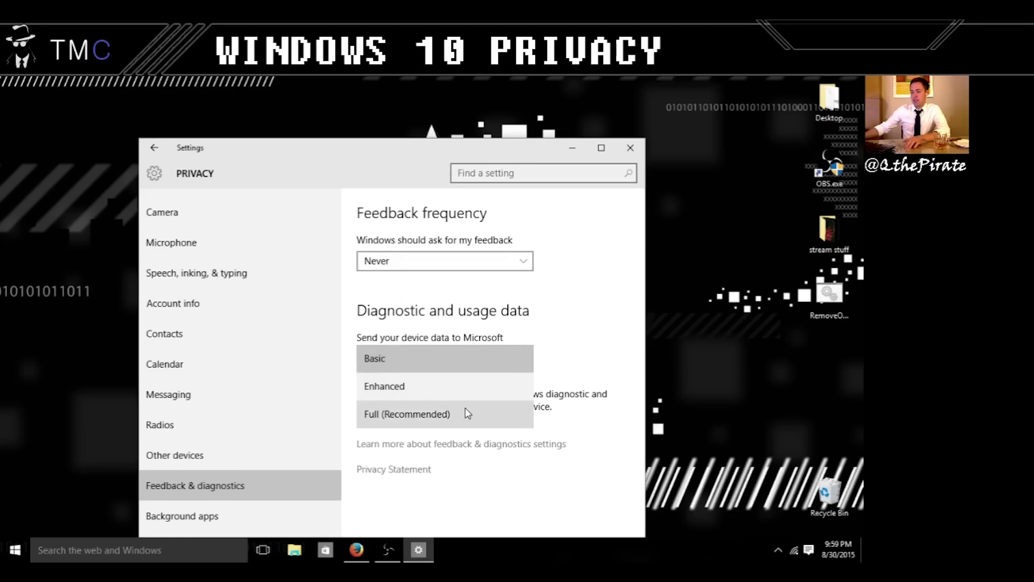
pyautogui.click(475, 355)
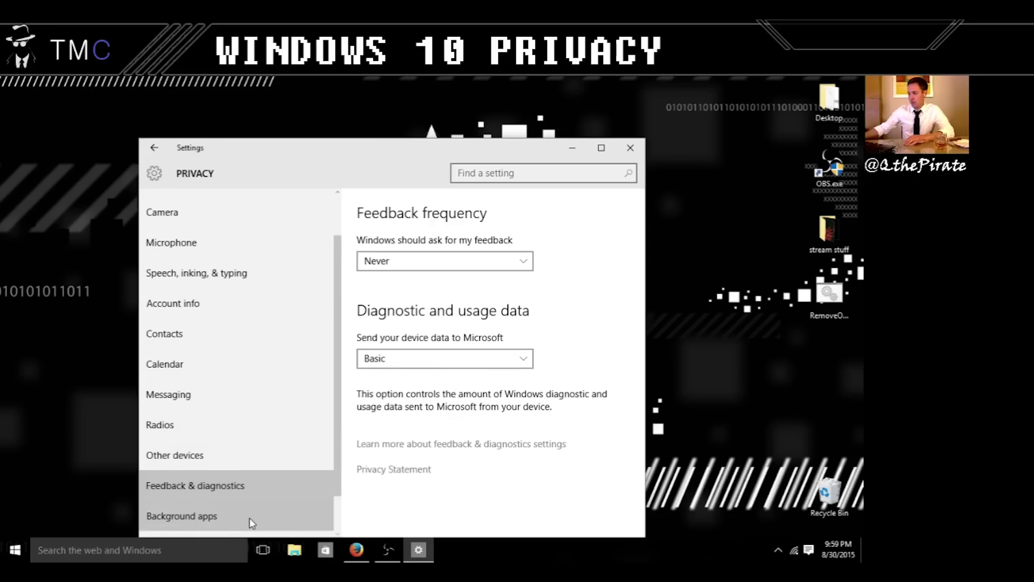
# Scroll through the Background apps toggles, then go back to the Settings home grid.
pyautogui.click(315, 514)
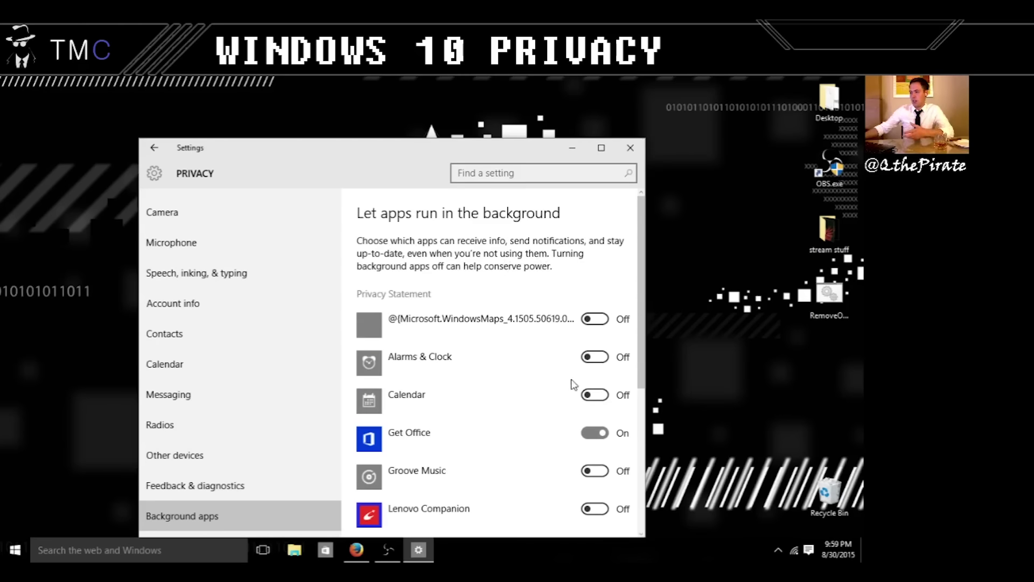
pyautogui.scroll(-2, 574, 449)
pyautogui.scroll(3, 579, 393)
pyautogui.press('BackSpace')
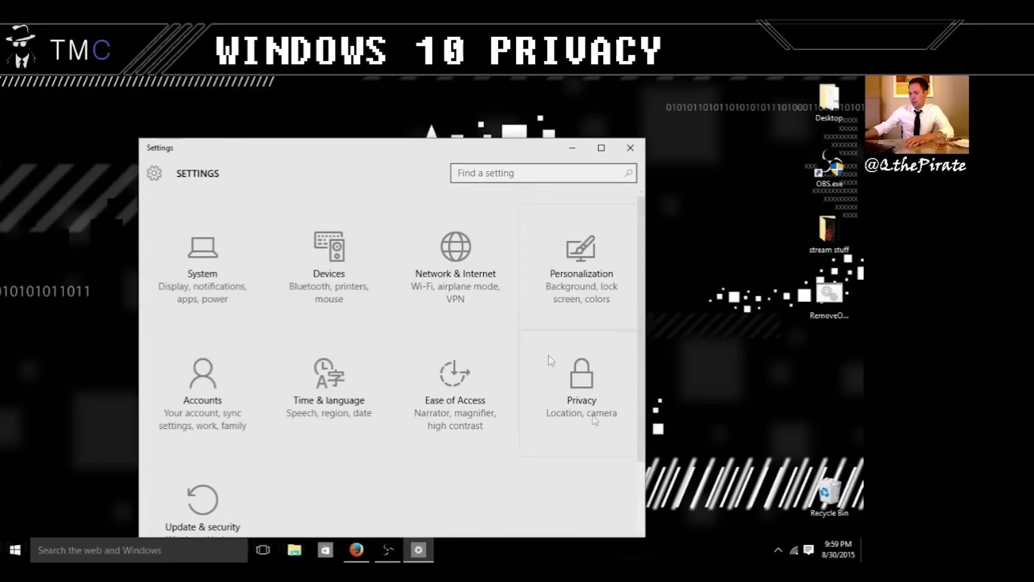
pyautogui.click(226, 496)
pyautogui.moveTo(422, 145); pyautogui.dragTo(437, 110)
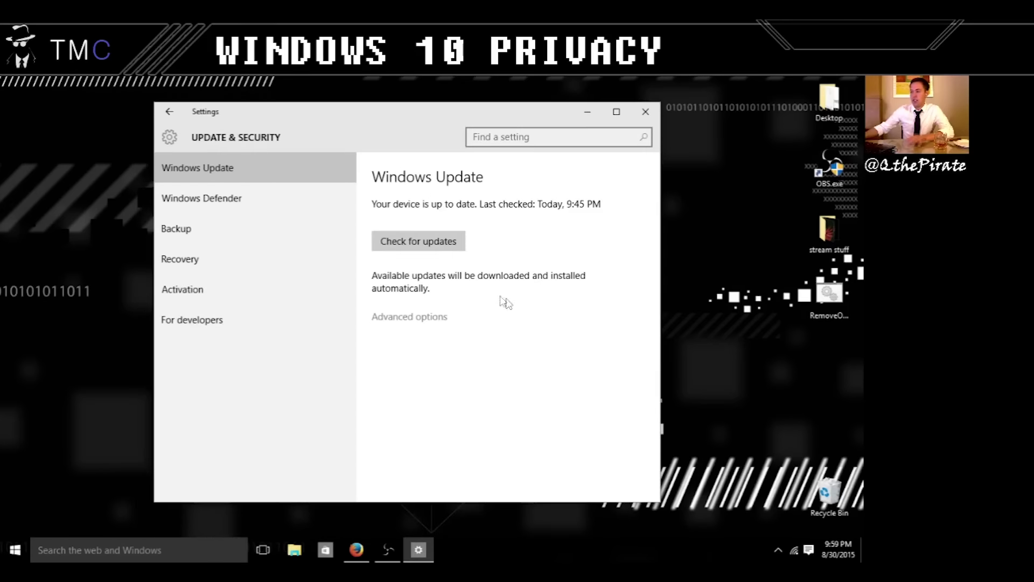
pyautogui.click(414, 317)
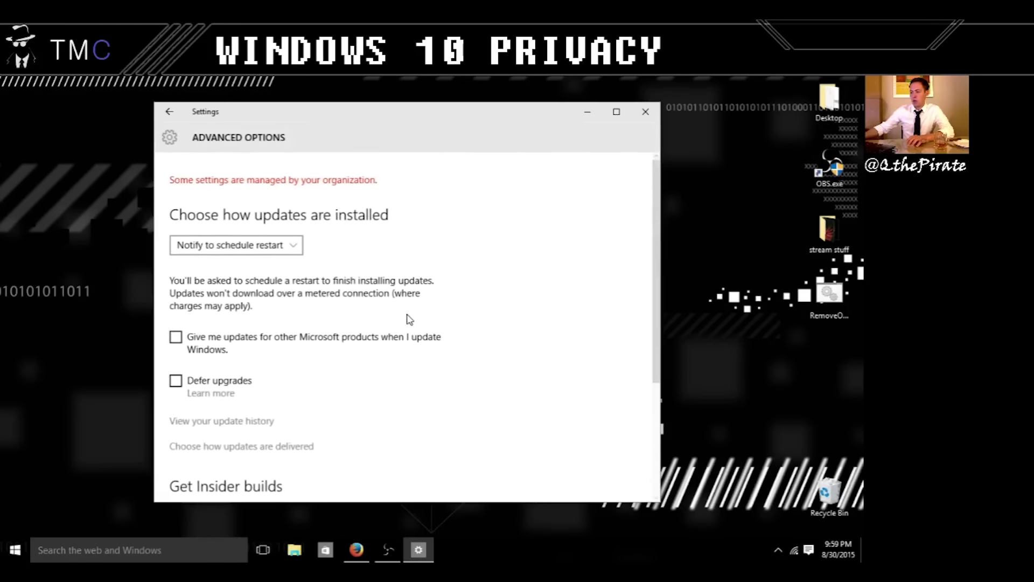
pyautogui.click(293, 246)
pyautogui.click(296, 247)
pyautogui.click(295, 246)
pyautogui.click(292, 248)
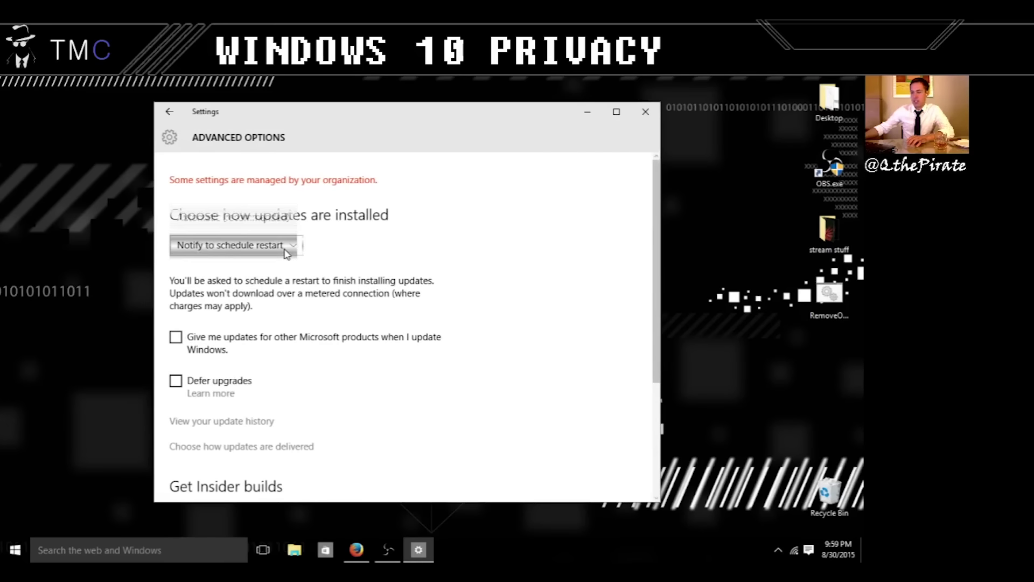
pyautogui.click(295, 251)
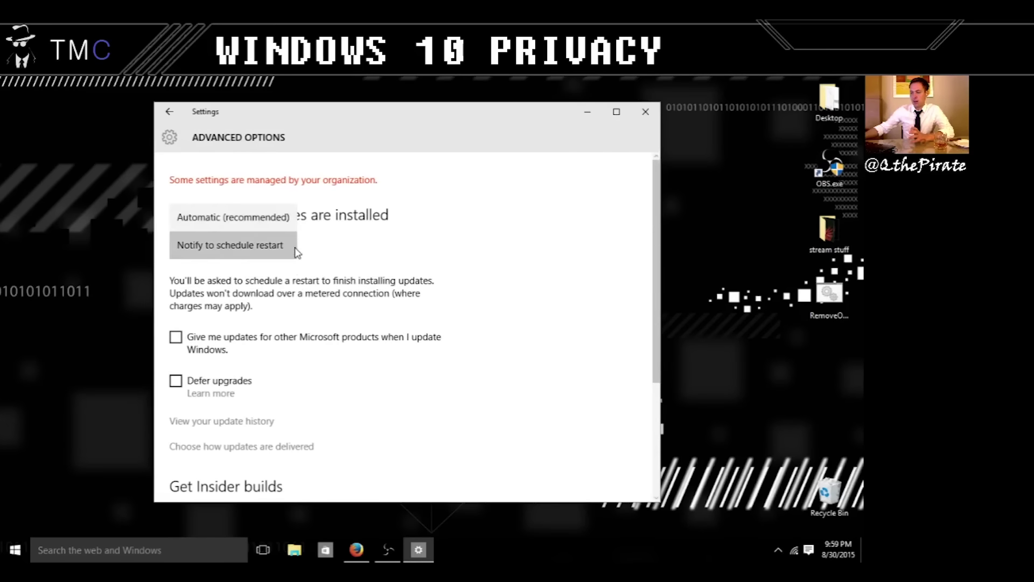
pyautogui.click(295, 251)
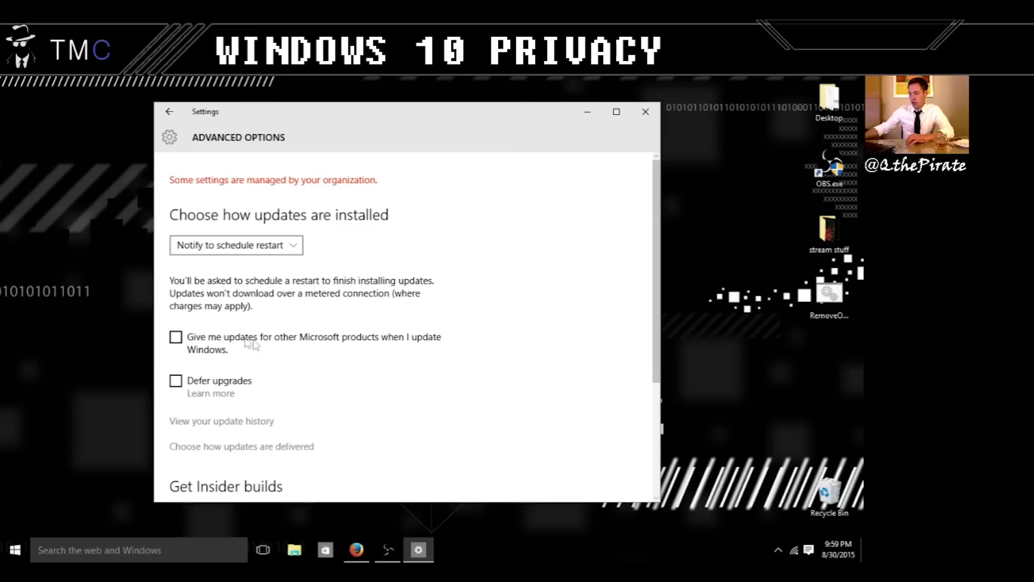
pyautogui.scroll(-3, 250, 345)
pyautogui.scroll(1, 250, 345)
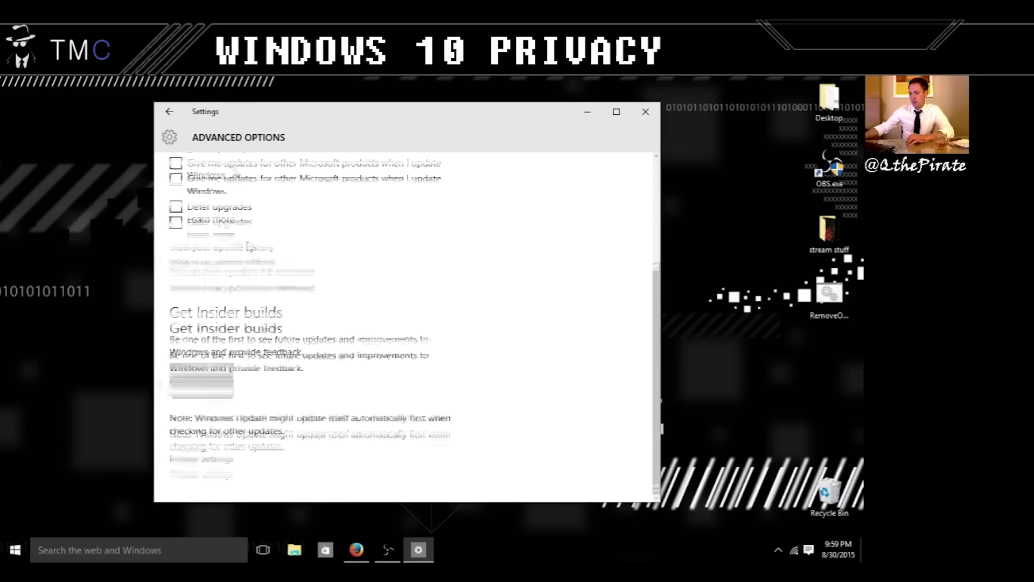
pyautogui.click(169, 139)
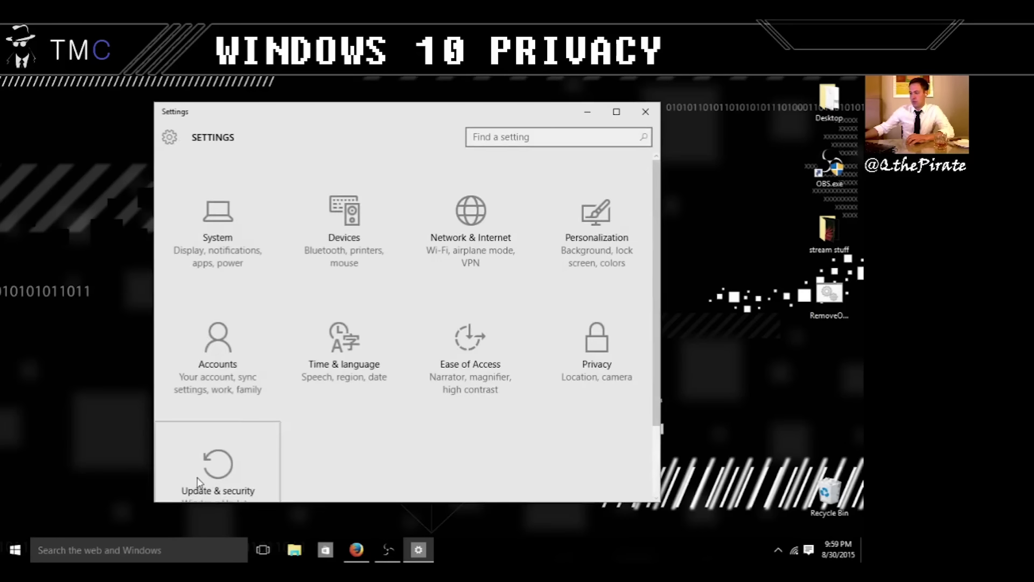
# Review Update & Security's Windows Defender, Backup, Recovery and Activation pages, confirming Windows 10 Pro is activated.
pyautogui.click(204, 481)
pyautogui.click(232, 199)
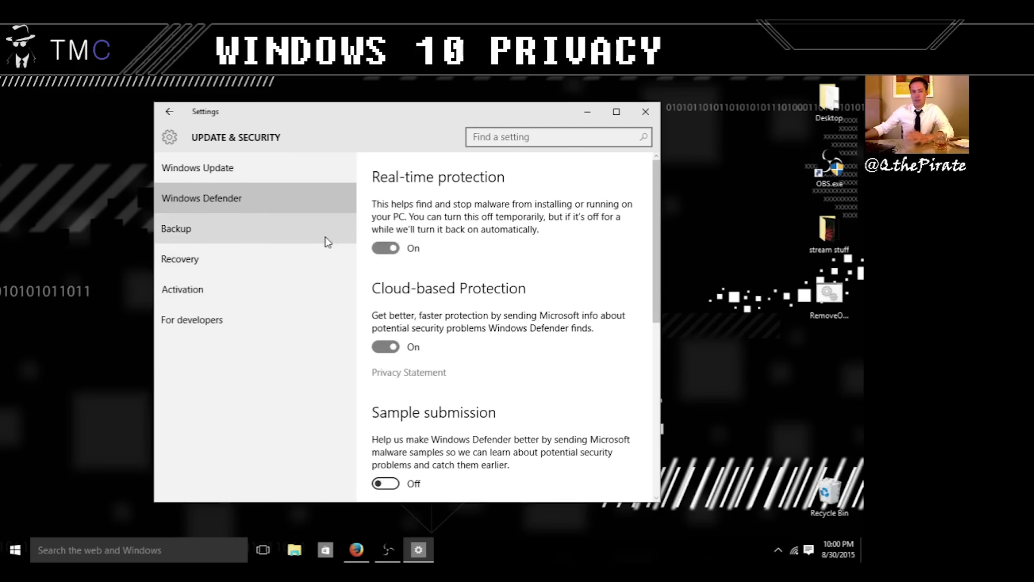
pyautogui.click(280, 234)
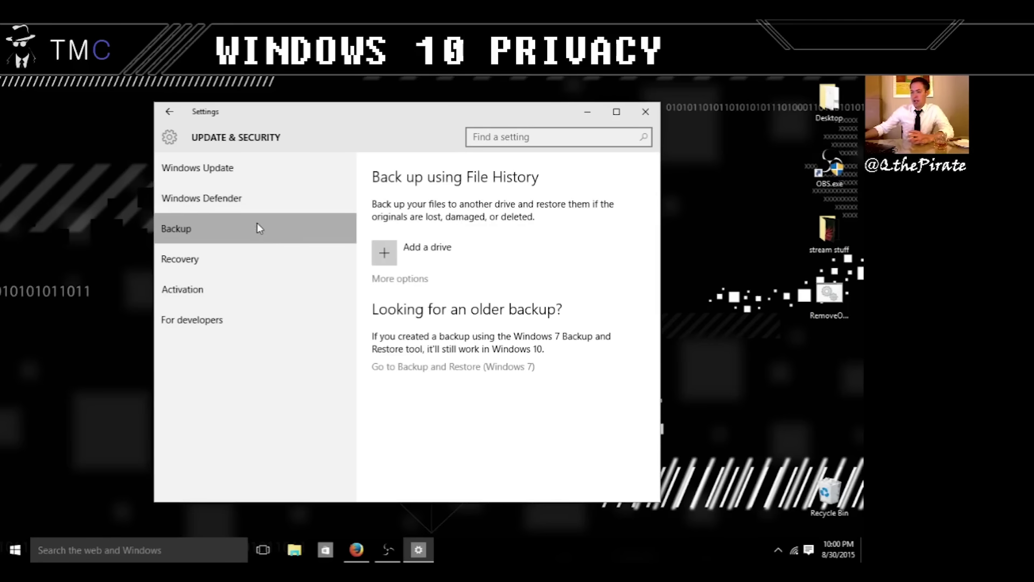
pyautogui.click(265, 261)
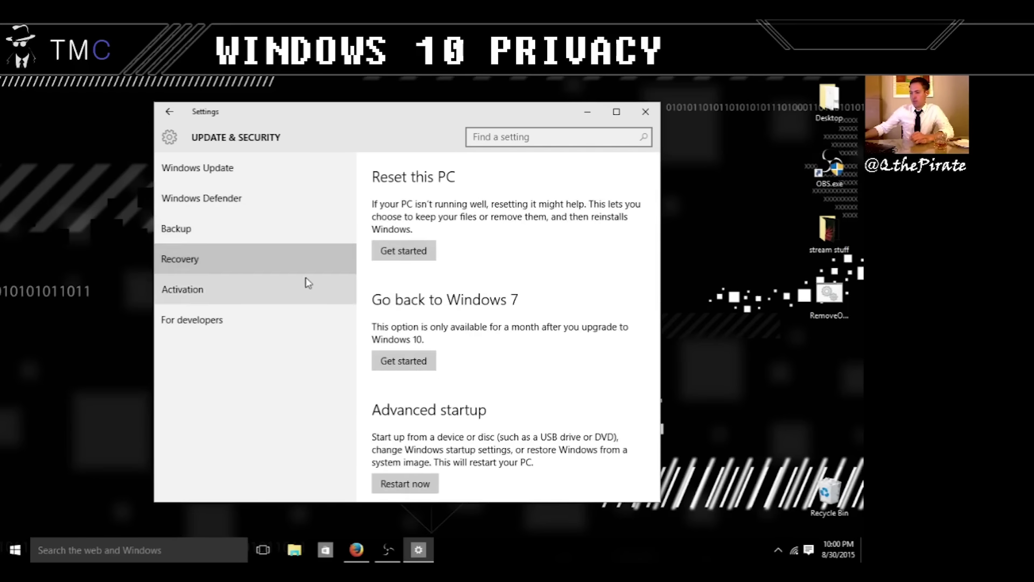
pyautogui.click(260, 297)
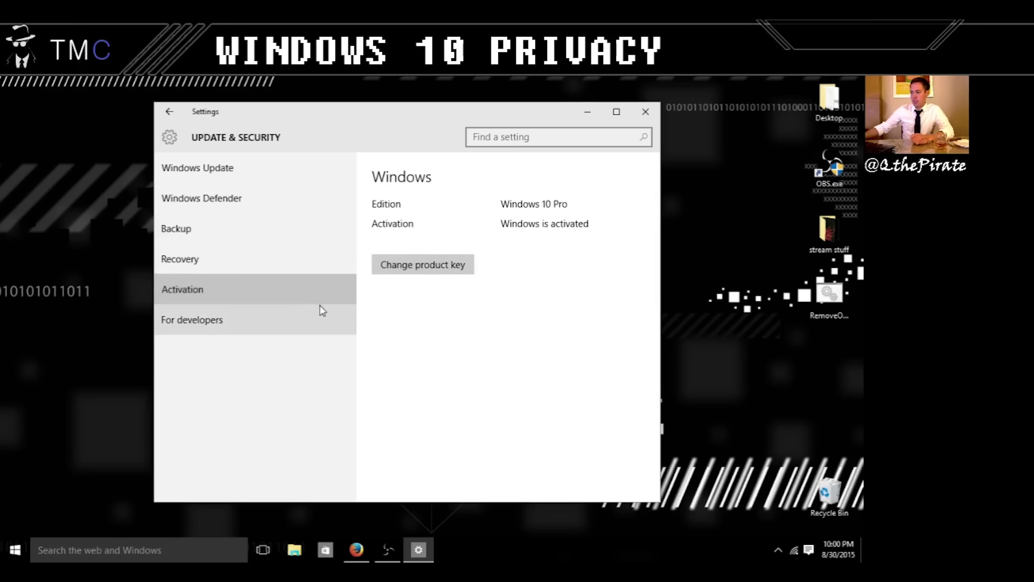